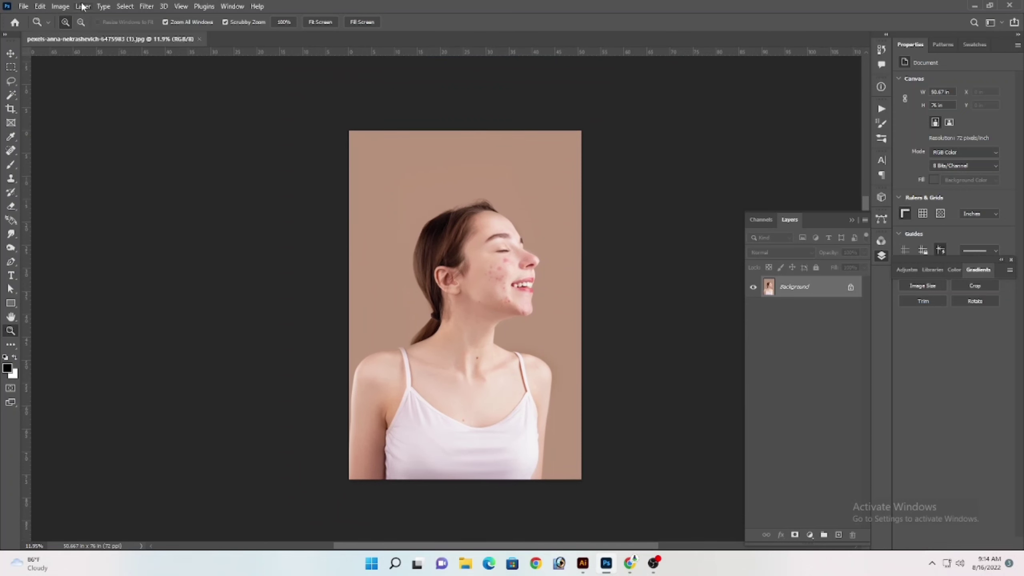
# - Resize the image to 8 by 12 inches at a resolution of 300 pixels/inch
pyautogui.click(60, 6)
pyautogui.click(75, 85)
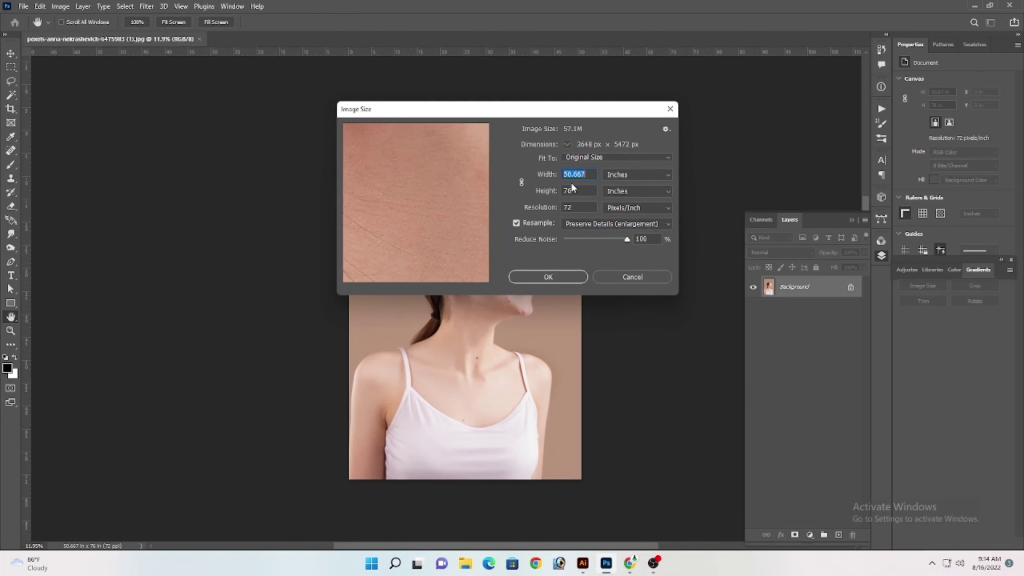
pyautogui.write('8')
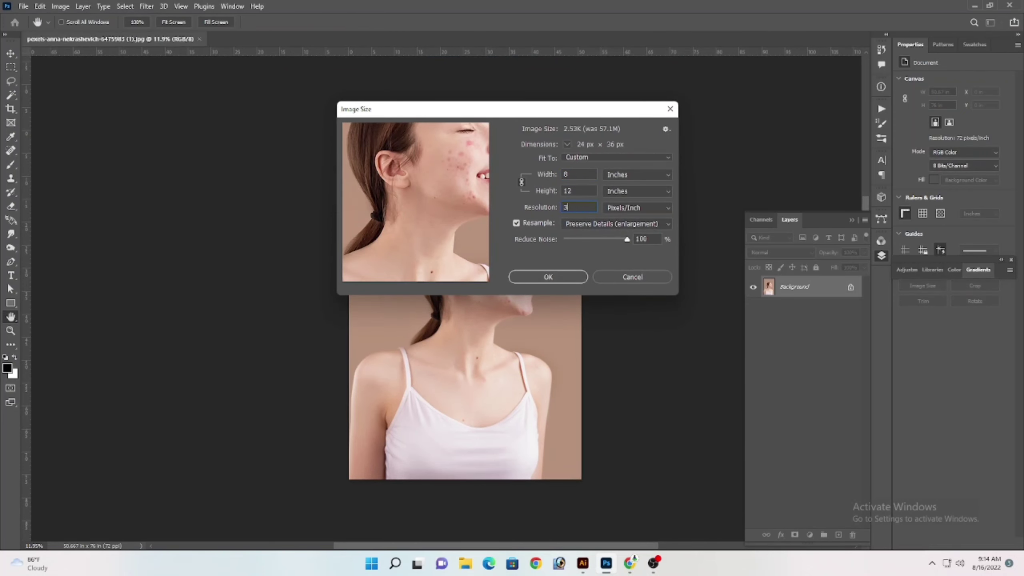
pyautogui.press('Tab')
pyautogui.press('Tab')
pyautogui.write('300')
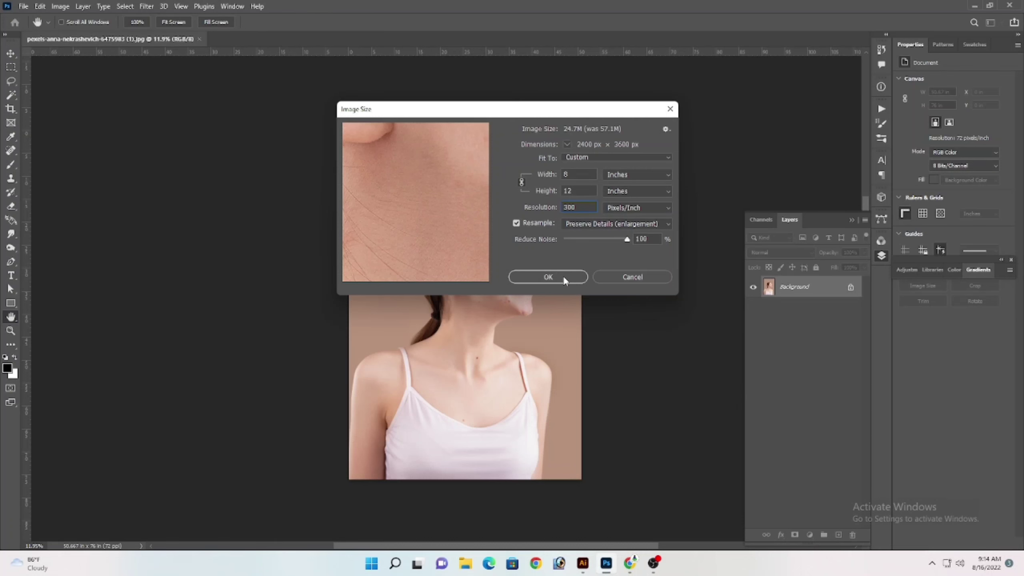
pyautogui.click(548, 277)
# - Duplicate the Background layer to retouch on a copy
pyautogui.press('z')
pyautogui.moveTo(434, 233); pyautogui.dragTo(499, 320)
pyautogui.hotkey('ctrl', '0')
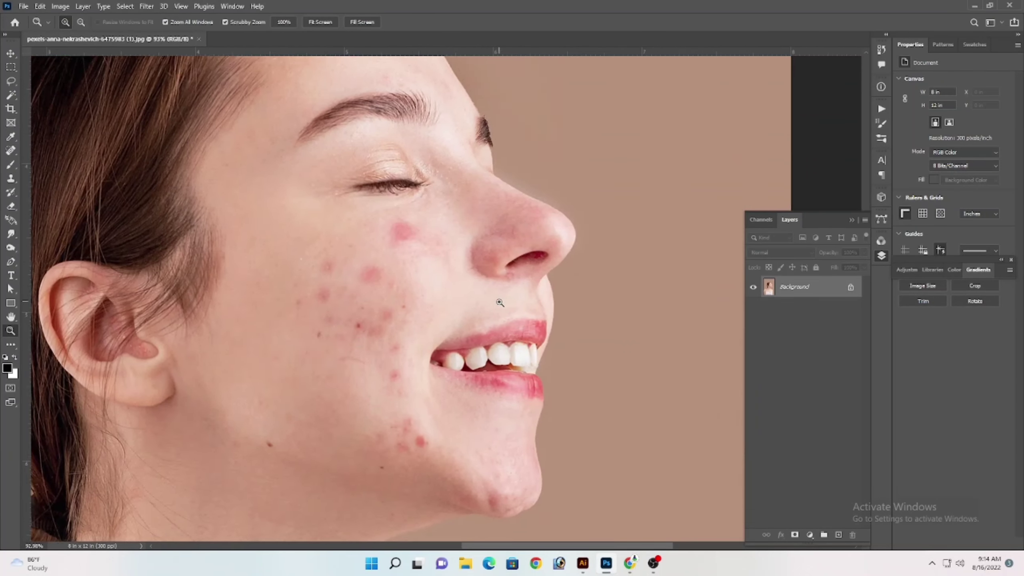
pyautogui.moveTo(819, 299); pyautogui.dragTo(838, 534)
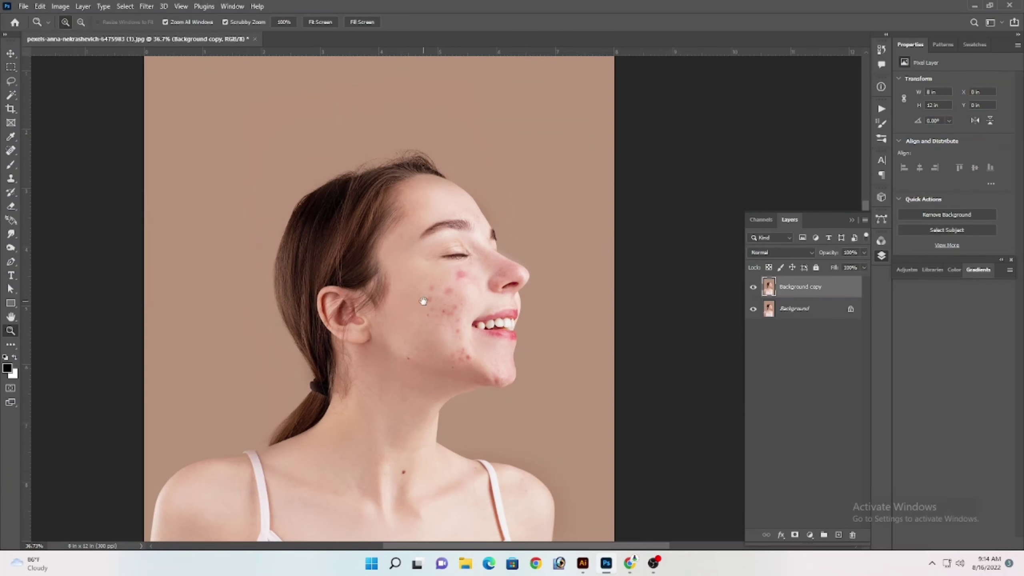
# - Heal the red spots below the eye on the upper cheek with the Spot Healing Brush at size 60
pyautogui.moveTo(424, 301); pyautogui.dragTo(420, 259)
pyautogui.scroll(4, 420, 259)
pyautogui.scroll(-7, 417, 242)
pyautogui.moveTo(485, 287)
pyautogui.mouseDown()
pyautogui.moveTo(487, 263)
pyautogui.moveTo(489, 312)
pyautogui.moveTo(478, 286)
pyautogui.mouseUp()
pyautogui.scroll(7, 491, 265)
pyautogui.click(10, 150)
pyautogui.press('[')
pyautogui.press('[')
pyautogui.press('[')
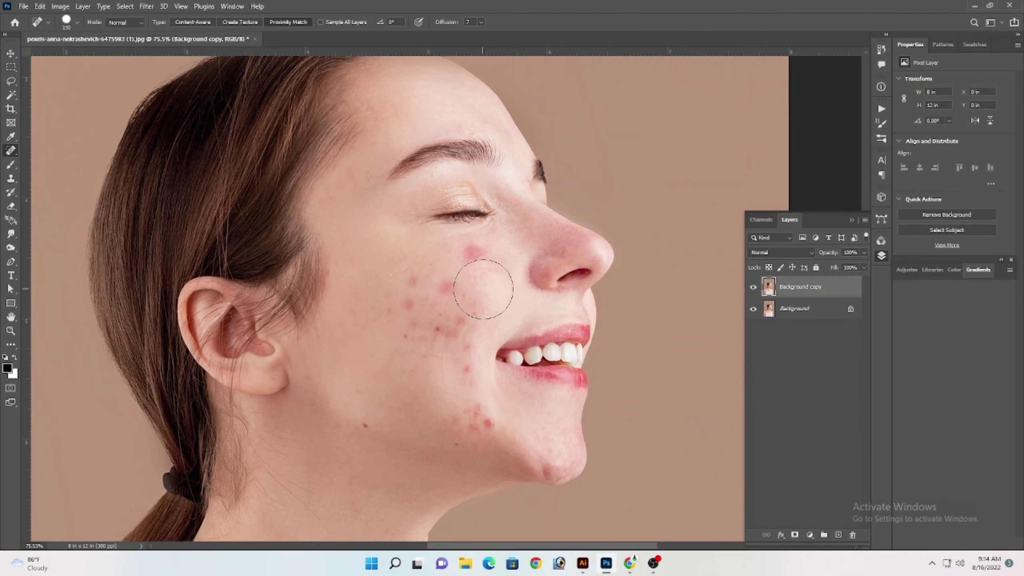
pyautogui.press('[')
pyautogui.press('[')
pyautogui.press('[')
pyautogui.press('[')
pyautogui.press('[')
pyautogui.press('[')
pyautogui.click(470, 254)
pyautogui.click(454, 282)
pyautogui.click(450, 271)
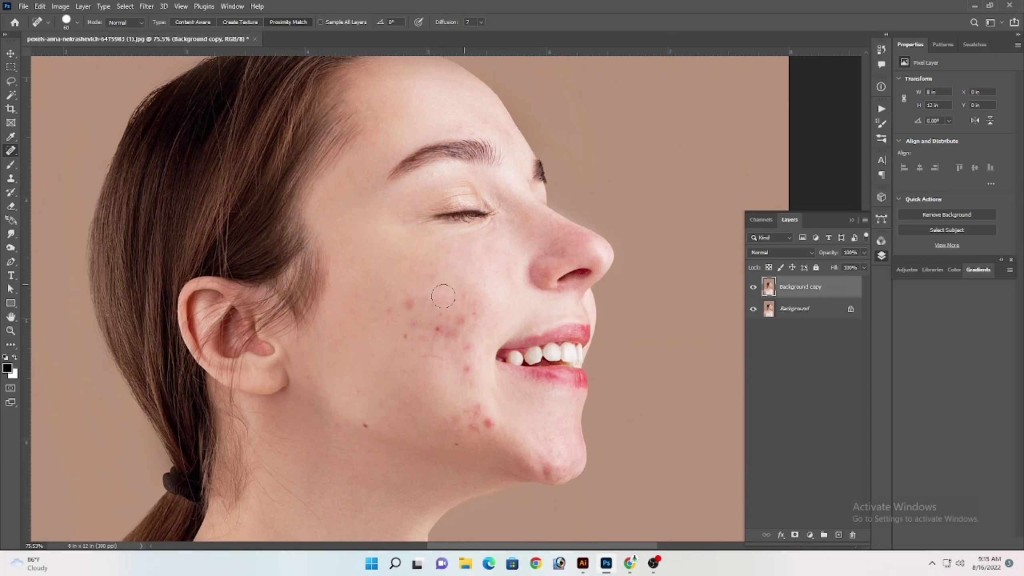
# - Remove the remaining cluster of acne spots across the middle of the cheek with the Spot Healing Brush
pyautogui.moveTo(433, 294); pyautogui.dragTo(456, 248)
pyautogui.moveTo(422, 249)
pyautogui.mouseDown()
pyautogui.moveTo(480, 278)
pyautogui.moveTo(488, 321)
pyautogui.mouseUp()
pyautogui.click(411, 265)
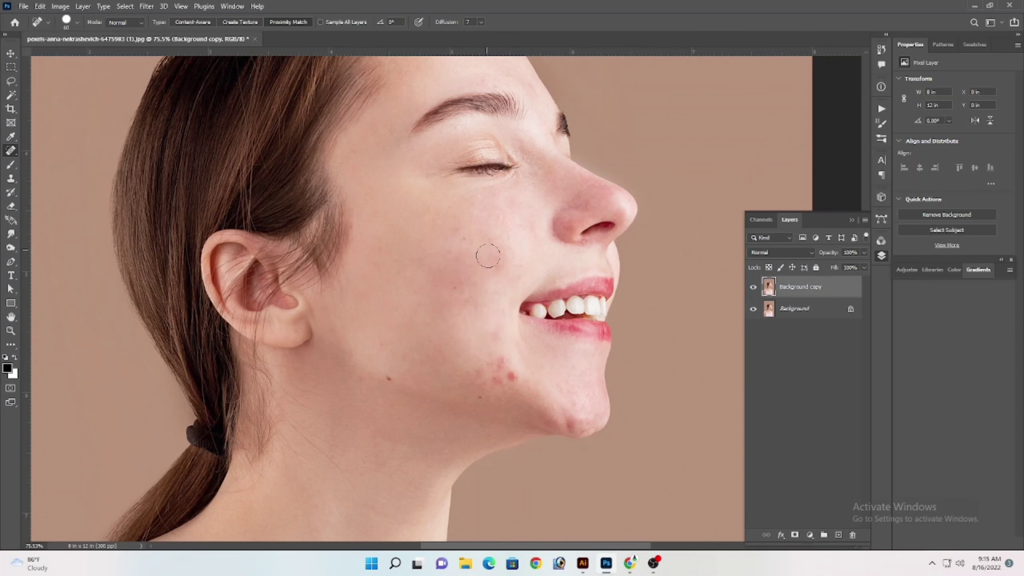
pyautogui.click(464, 231)
# - Heal the dark mole on the jaw, then clear the red spots below the mouth corner with the brush at size 40
pyautogui.moveTo(426, 348); pyautogui.dragTo(449, 300)
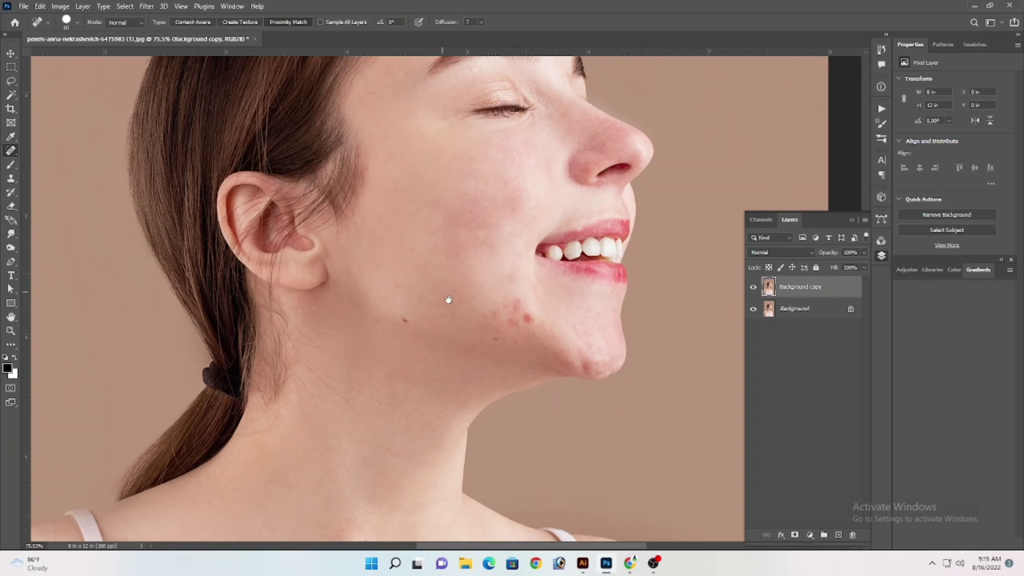
pyautogui.click(403, 319)
pyautogui.press('[')
pyautogui.moveTo(516, 321); pyautogui.dragTo(526, 318)
pyautogui.moveTo(467, 246); pyautogui.dragTo(464, 265)
pyautogui.click(477, 262)
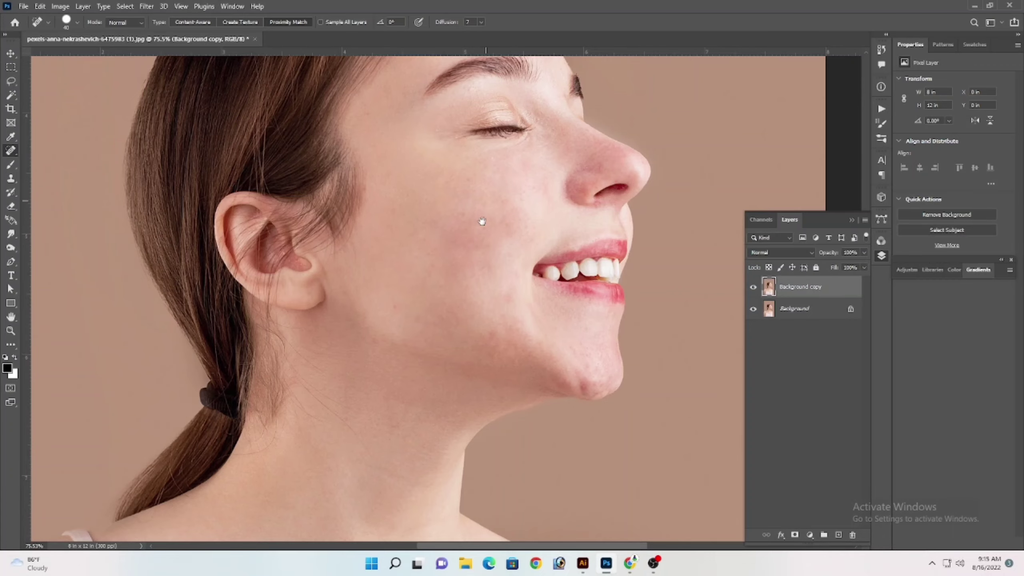
# - Remove the dark mole and small marks on the front of the neck with the Spot Healing Brush
pyautogui.scroll(-6, 463, 238)
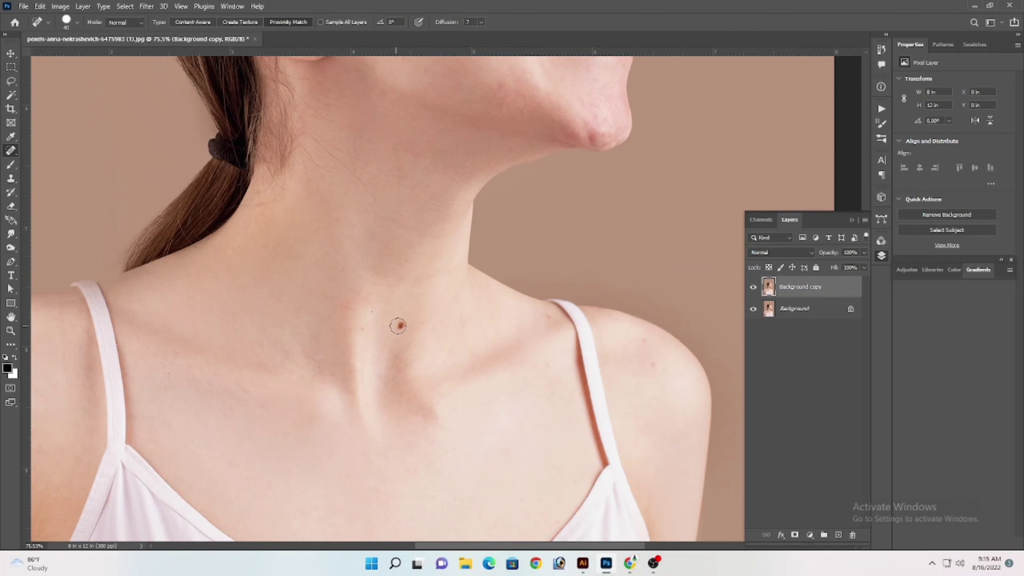
pyautogui.moveTo(398, 327); pyautogui.dragTo(329, 446)
pyautogui.moveTo(437, 261); pyautogui.dragTo(384, 334)
# - Heal the fine blemishes on the chin at 200% zoom with a small healing brush of size 10
pyautogui.hotkey('ctrl', '+')
pyautogui.hotkey('ctrl', '+')
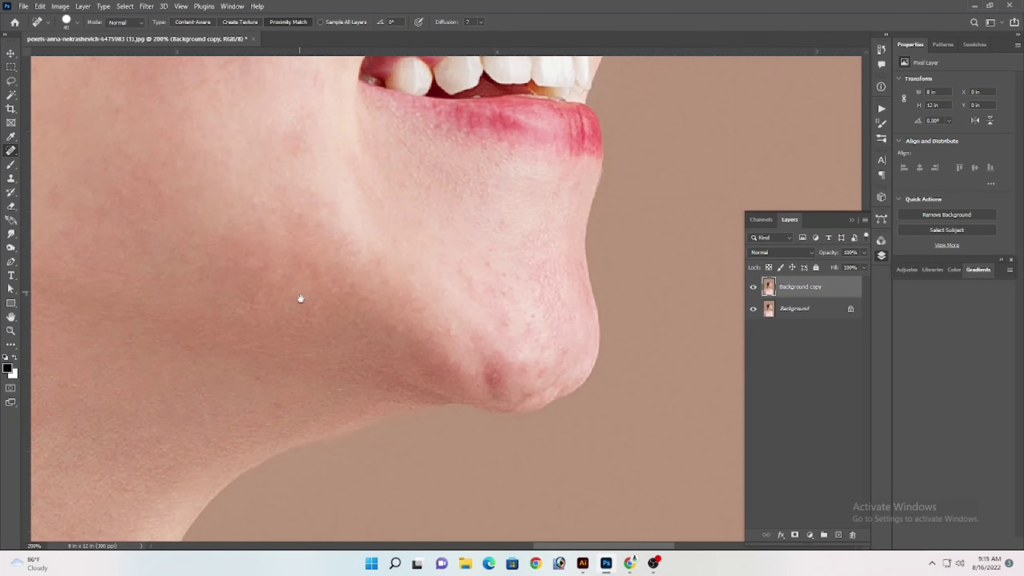
pyautogui.moveTo(301, 299); pyautogui.dragTo(253, 262)
pyautogui.click(485, 354)
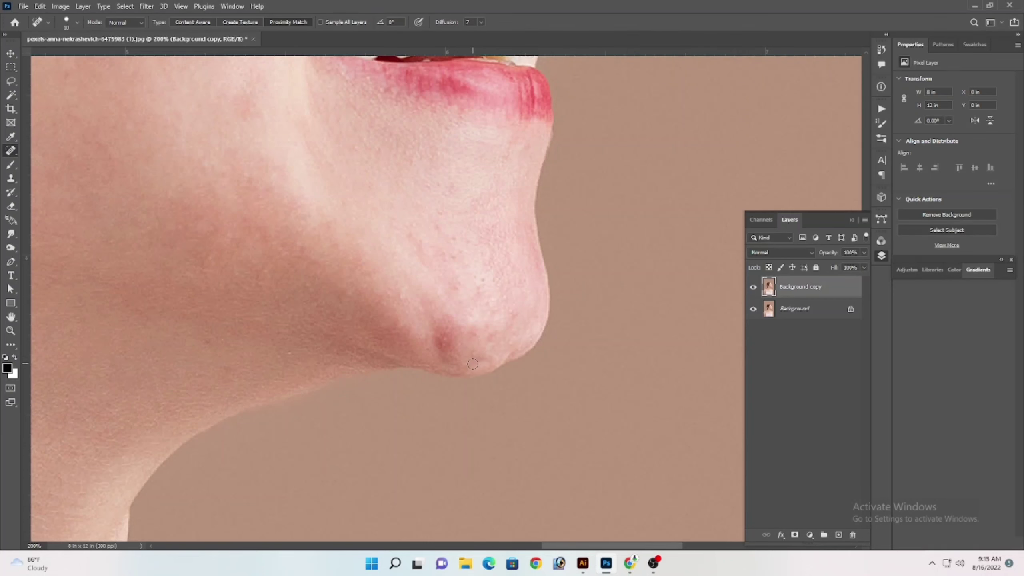
pyautogui.moveTo(506, 297); pyautogui.dragTo(511, 370)
pyautogui.moveTo(461, 313); pyautogui.dragTo(463, 322)
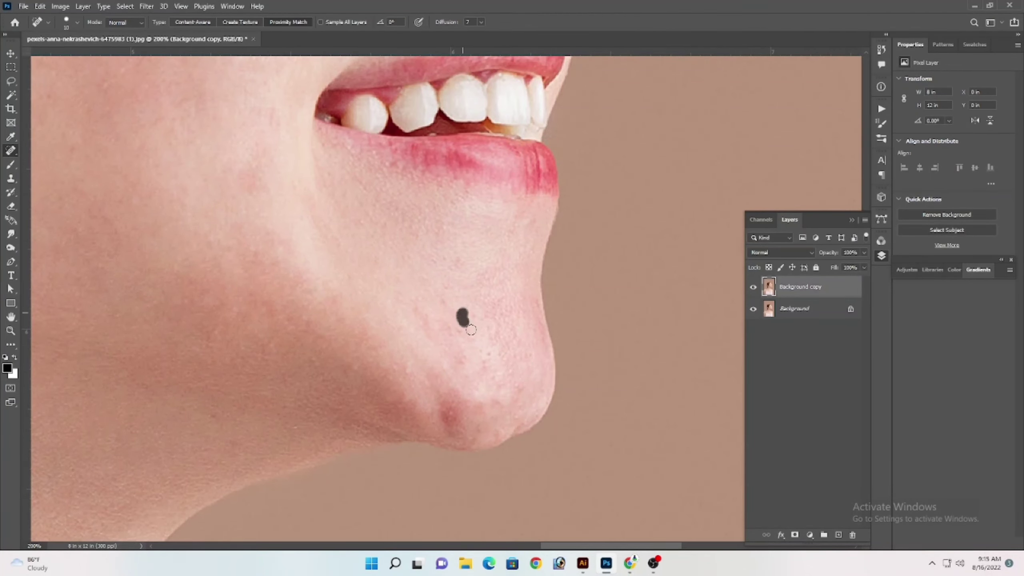
pyautogui.moveTo(431, 231); pyautogui.dragTo(469, 372)
# - Heal the small skin marks beside and along the nose with the Spot Healing Brush
pyautogui.moveTo(381, 98); pyautogui.dragTo(356, 432)
pyautogui.moveTo(421, 327); pyautogui.dragTo(424, 348)
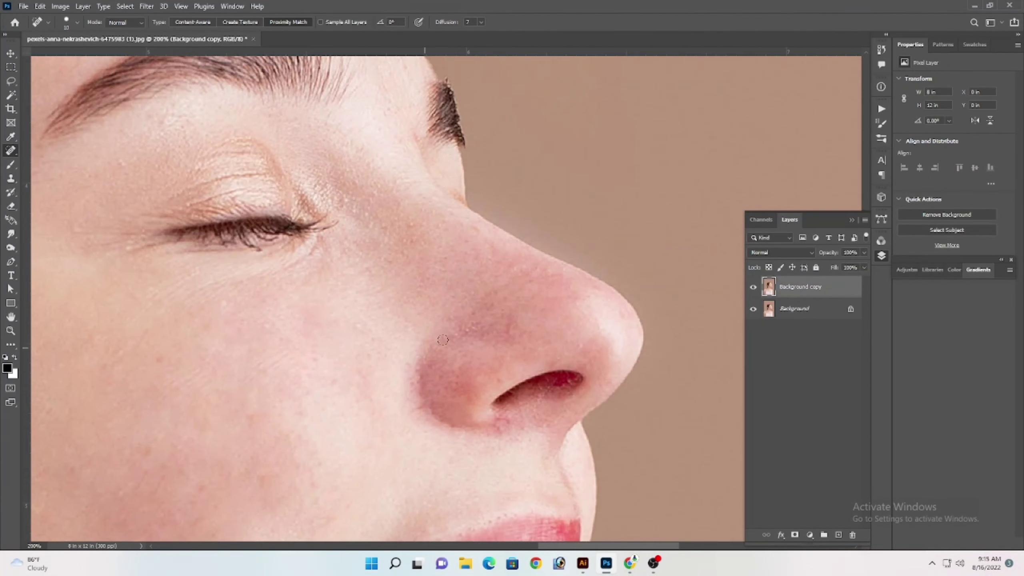
pyautogui.moveTo(529, 275); pyautogui.dragTo(552, 280)
pyautogui.moveTo(484, 242); pyautogui.dragTo(469, 223)
# - Enlarge the healing brush to 20 and clean the blemishes between the brows and on the forehead
pyautogui.moveTo(402, 214)
pyautogui.mouseDown()
pyautogui.moveTo(463, 283)
pyautogui.moveTo(433, 458)
pyautogui.mouseUp()
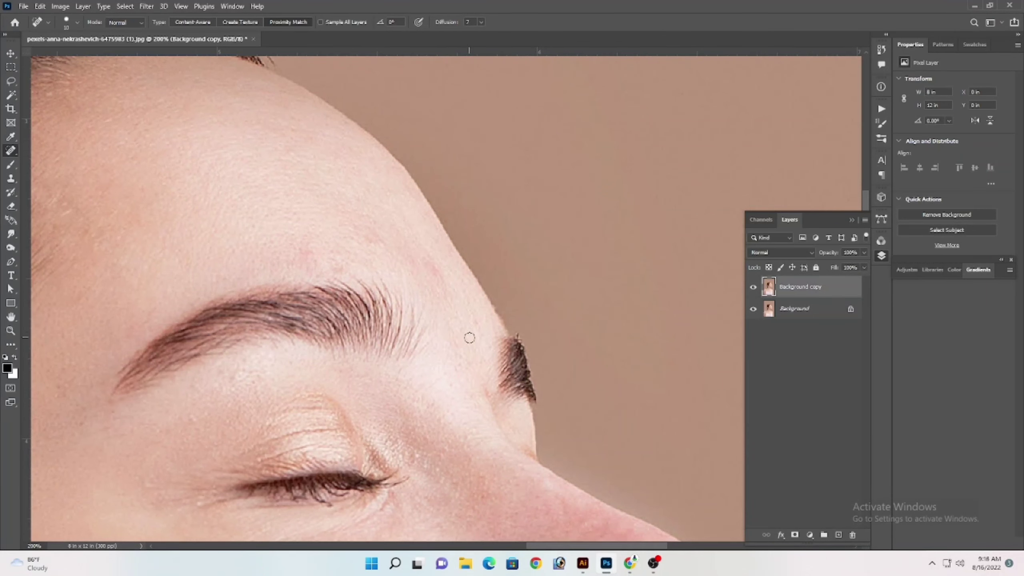
pyautogui.press(']')
pyautogui.moveTo(474, 335); pyautogui.dragTo(467, 321)
pyautogui.click(342, 261)
pyautogui.moveTo(379, 271); pyautogui.dragTo(497, 353)
# - Heal the small spots on the temple and the side of the cheek
pyautogui.moveTo(251, 355); pyautogui.dragTo(378, 137)
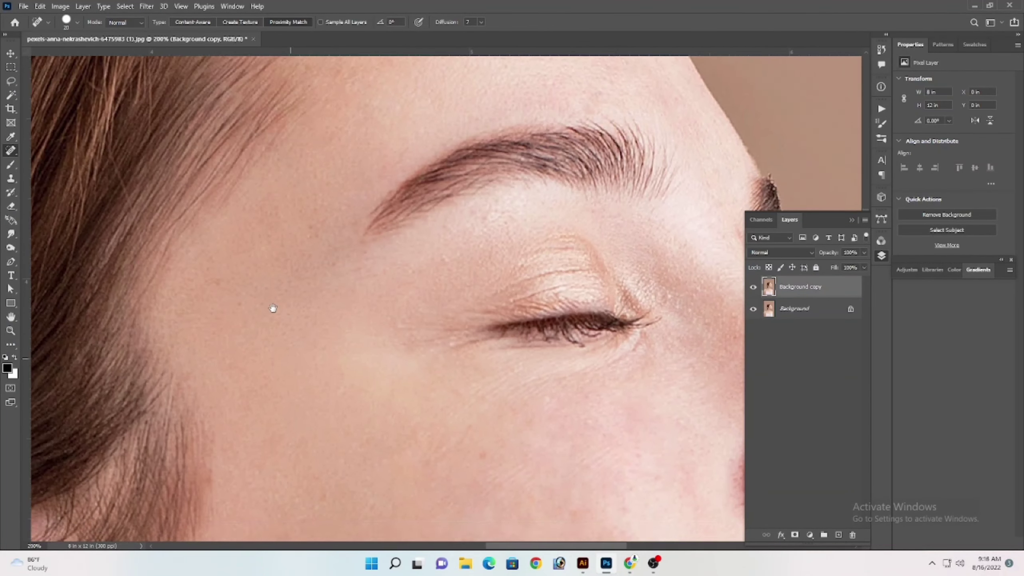
pyautogui.moveTo(273, 308); pyautogui.dragTo(231, 205)
pyautogui.click(204, 205)
pyautogui.moveTo(332, 313); pyautogui.dragTo(313, 145)
pyautogui.moveTo(410, 276); pyautogui.dragTo(397, 300)
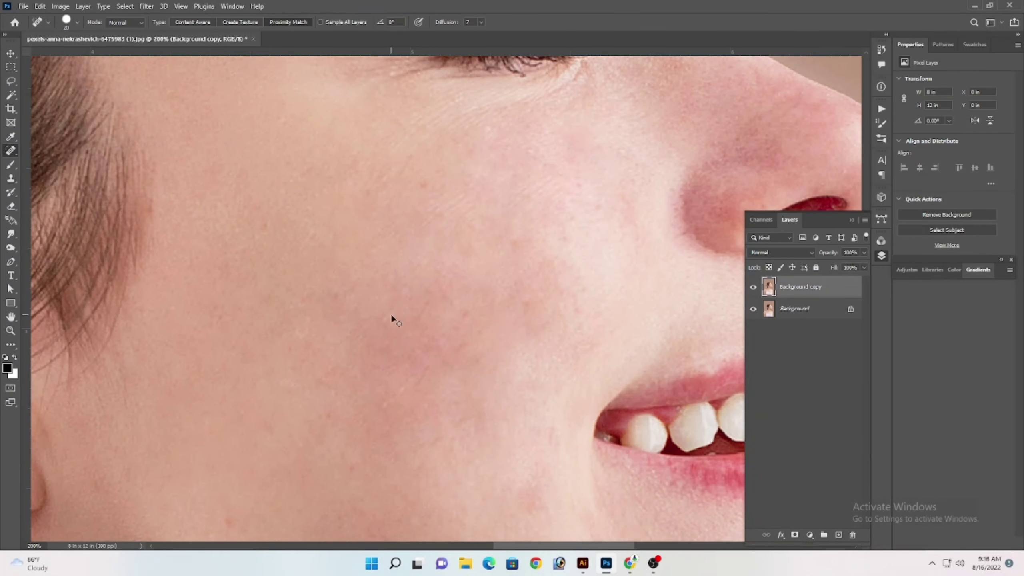
# - Heal the remaining skin marks on the chest, shoulders and upper arm at 50% zoom
pyautogui.hotkey('ctrl', '-')
pyautogui.hotkey('ctrl', '-')
pyautogui.hotkey('ctrl', '-')
pyautogui.moveTo(354, 436); pyautogui.dragTo(413, 176)
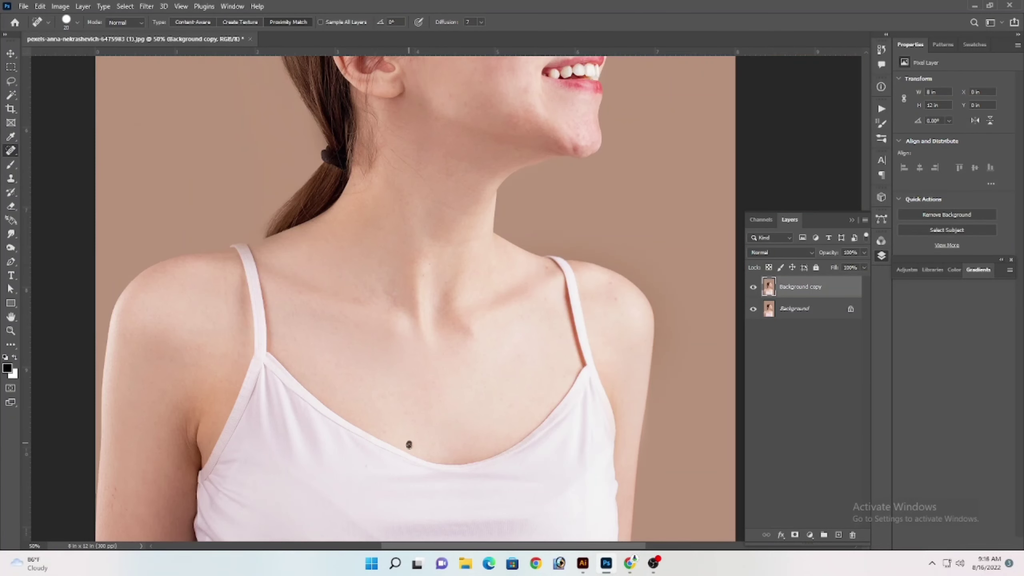
pyautogui.moveTo(555, 377); pyautogui.dragTo(569, 361)
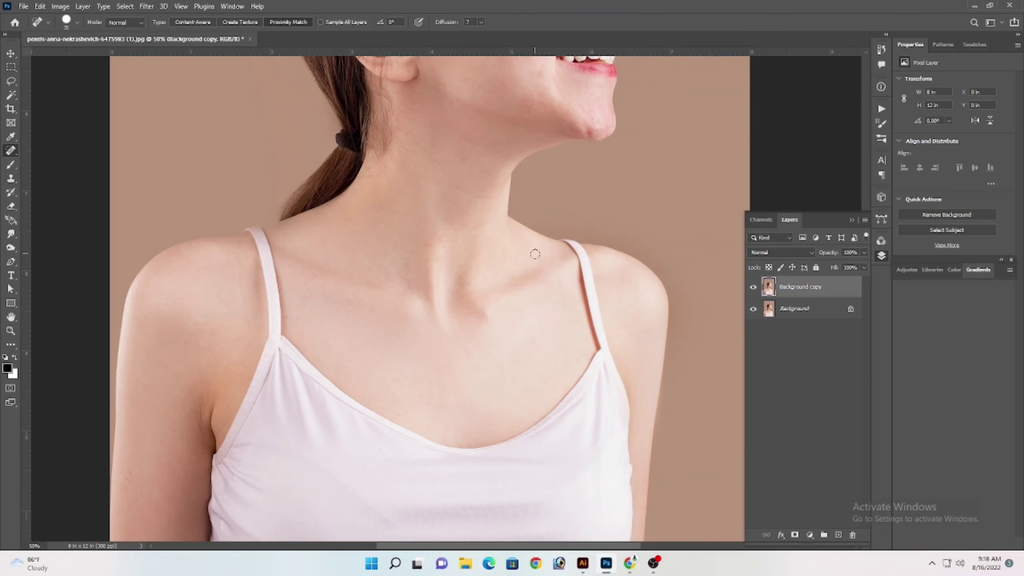
pyautogui.moveTo(344, 312); pyautogui.dragTo(452, 212)
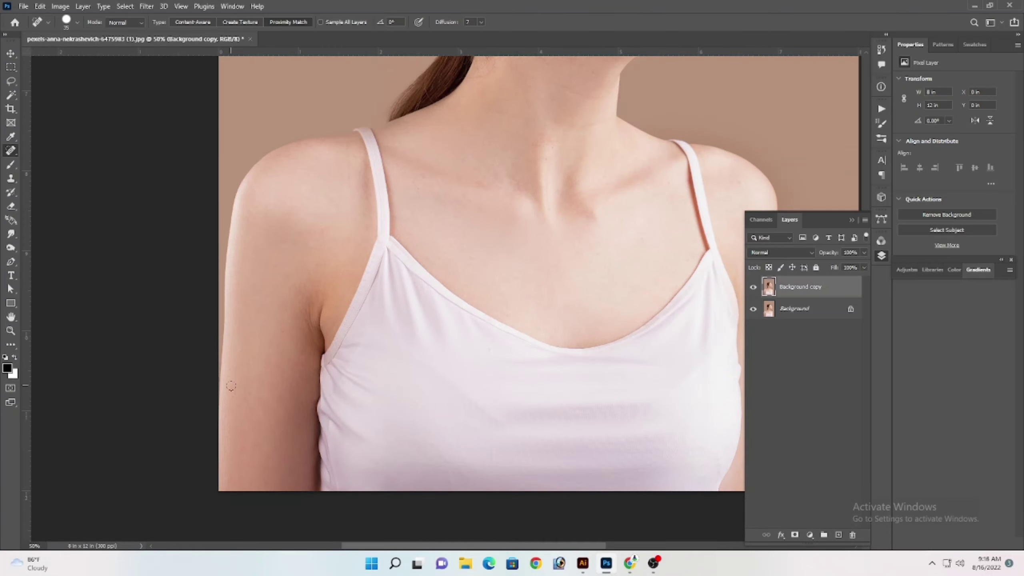
pyautogui.moveTo(287, 271); pyautogui.dragTo(281, 338)
# - Save the retouched document to the Desktop as 01 in Photoshop PSD format with Maximize Compatibility on
pyautogui.scroll(10, 357, 283)
pyautogui.hscroll(4, 357, 284)
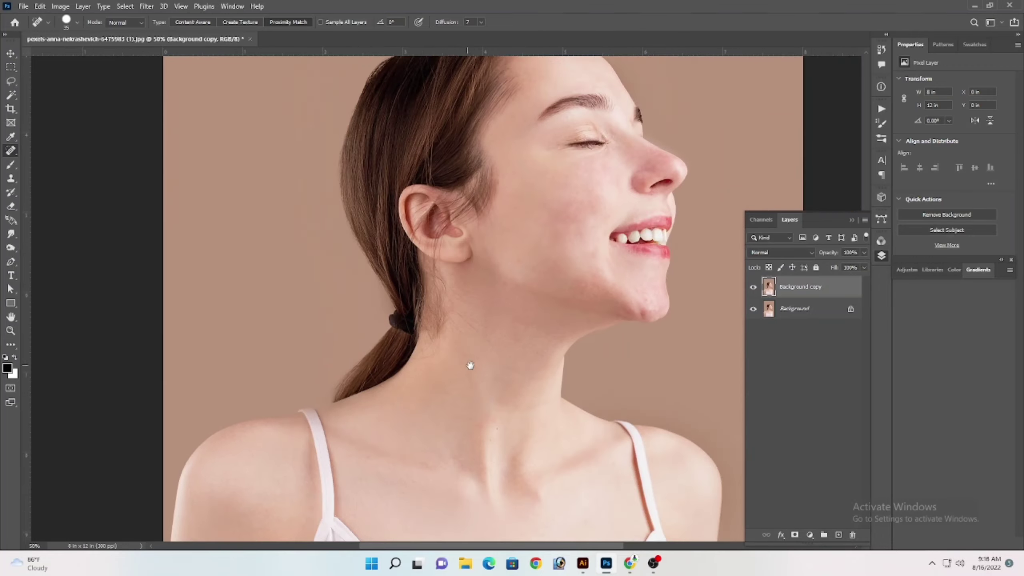
pyautogui.scroll(3, 464, 340)
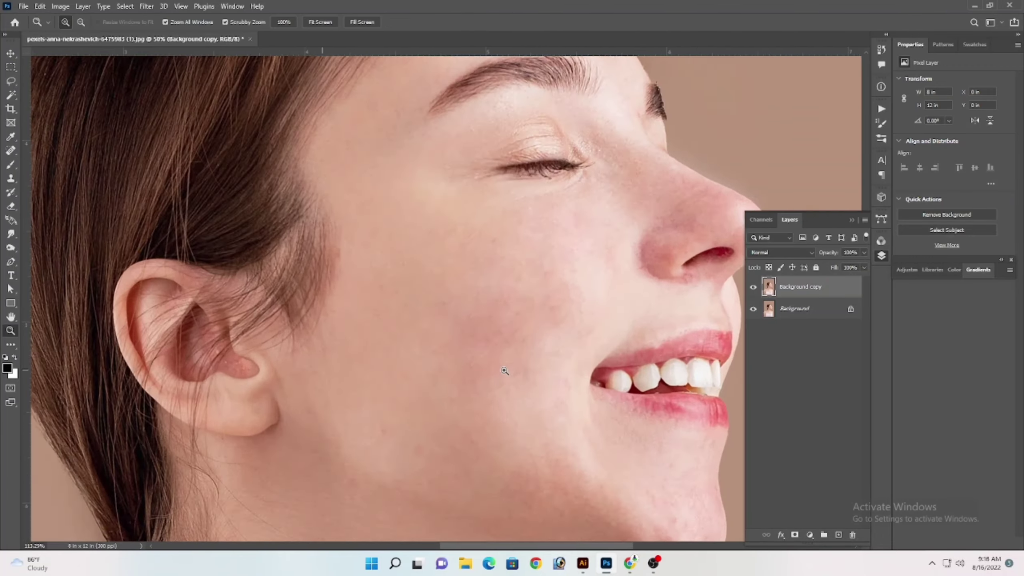
pyautogui.hotkey('ctrl', '0')
pyautogui.hotkey('ctrl', 'shift', 's')
pyautogui.click(47, 94)
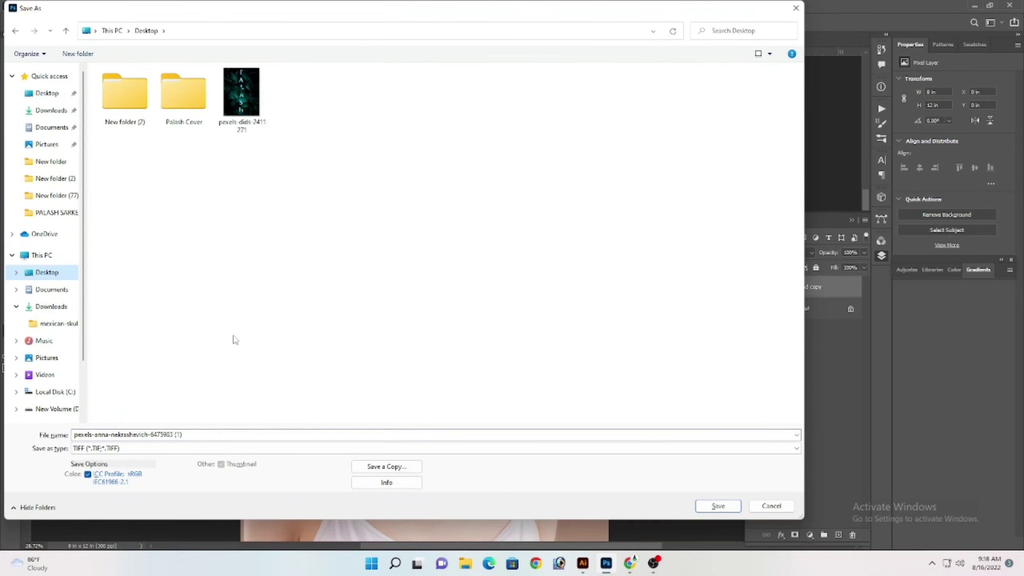
pyautogui.write('01')
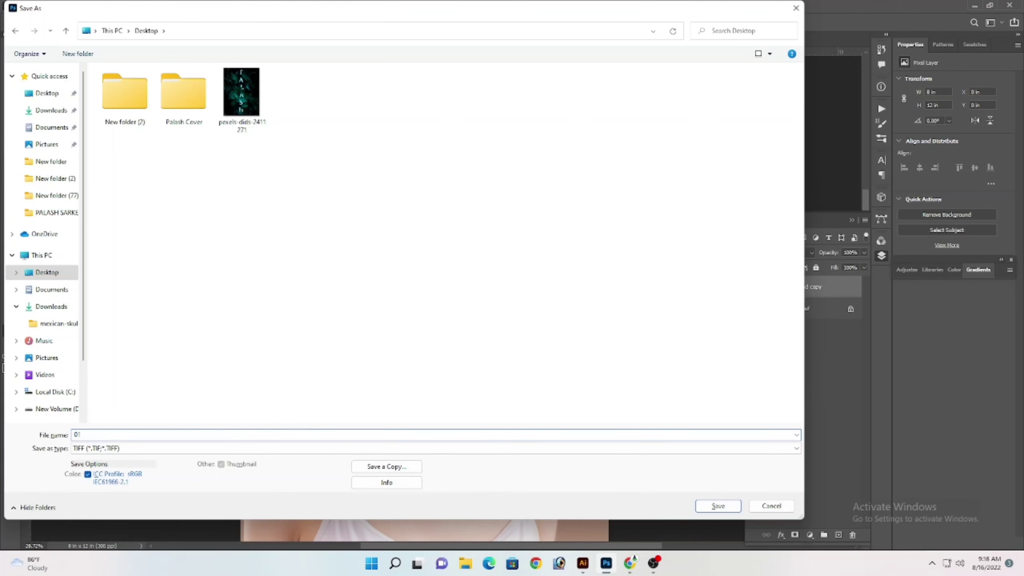
pyautogui.click(137, 448)
pyautogui.click(685, 457)
pyautogui.click(717, 506)
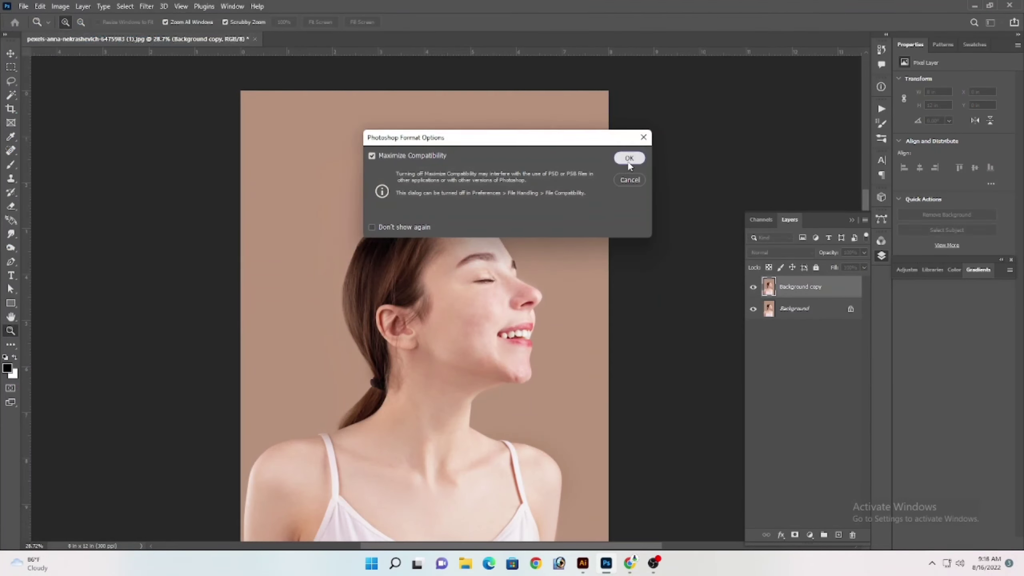
pyautogui.click(631, 157)
# - Duplicate the Background copy layer within 01.psd, keeping the suggested name Background copy 2
pyautogui.moveTo(482, 308); pyautogui.dragTo(455, 308)
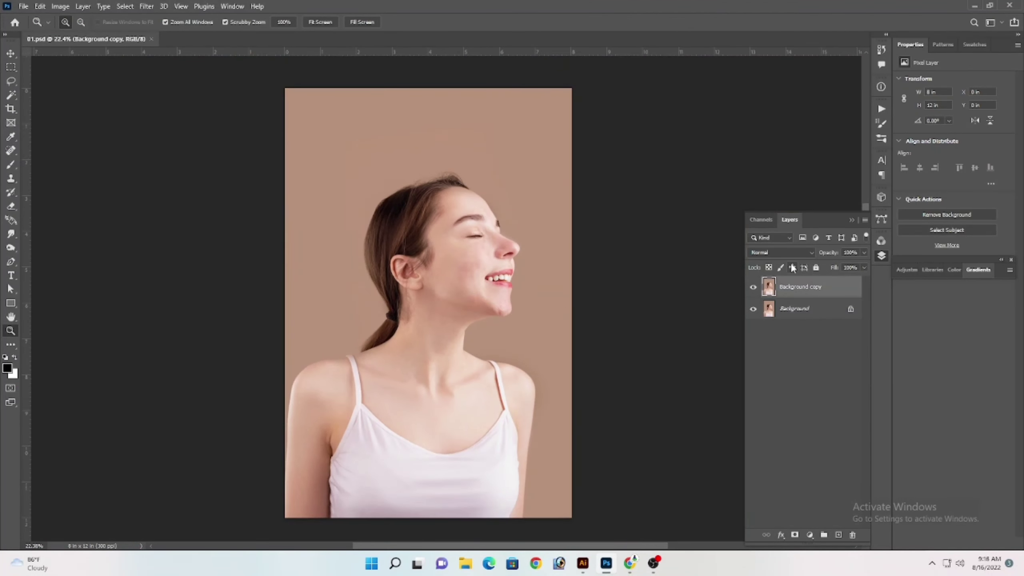
pyautogui.rightClick(803, 287)
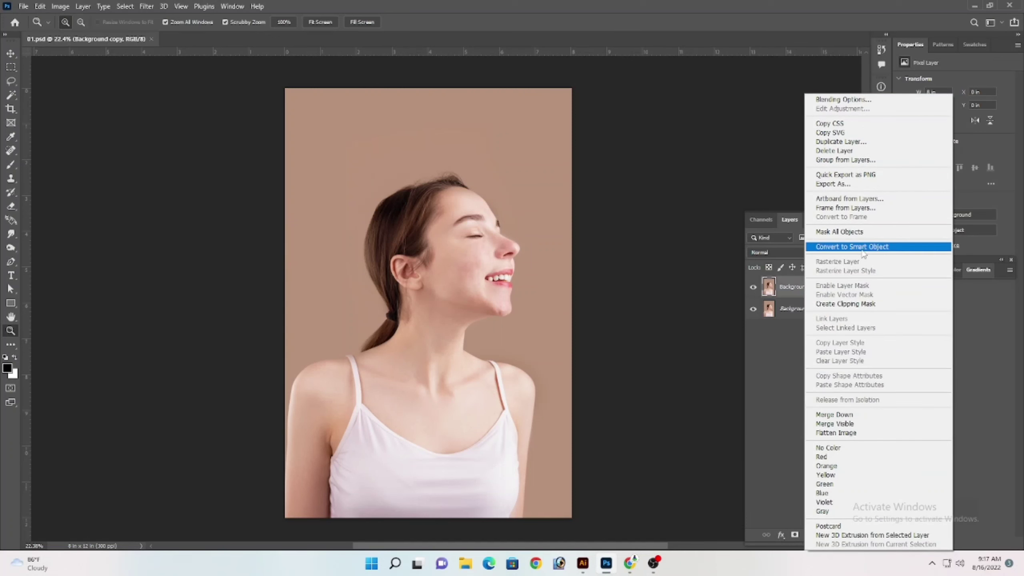
pyautogui.click(846, 141)
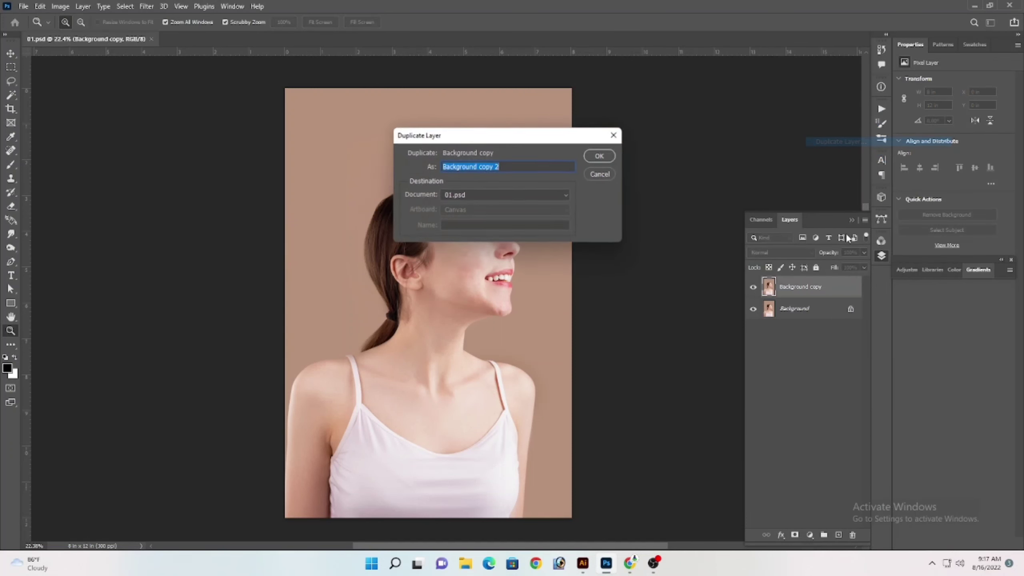
pyautogui.click(598, 158)
# - Invert the colours of Background copy 2 and set its blend mode to Vivid Light
pyautogui.moveTo(470, 271); pyautogui.dragTo(489, 338)
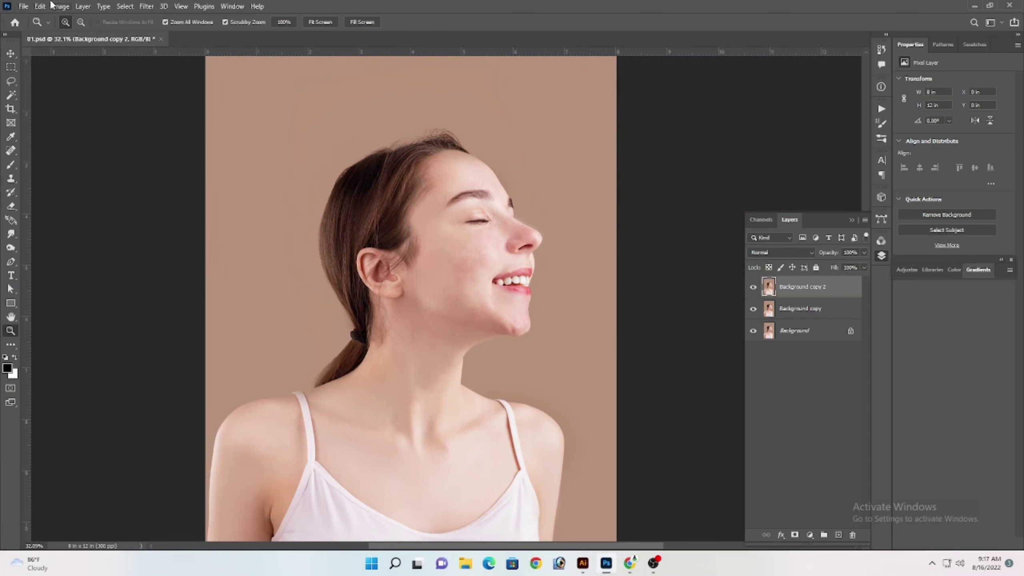
pyautogui.click(62, 6)
pyautogui.moveTo(89, 34)
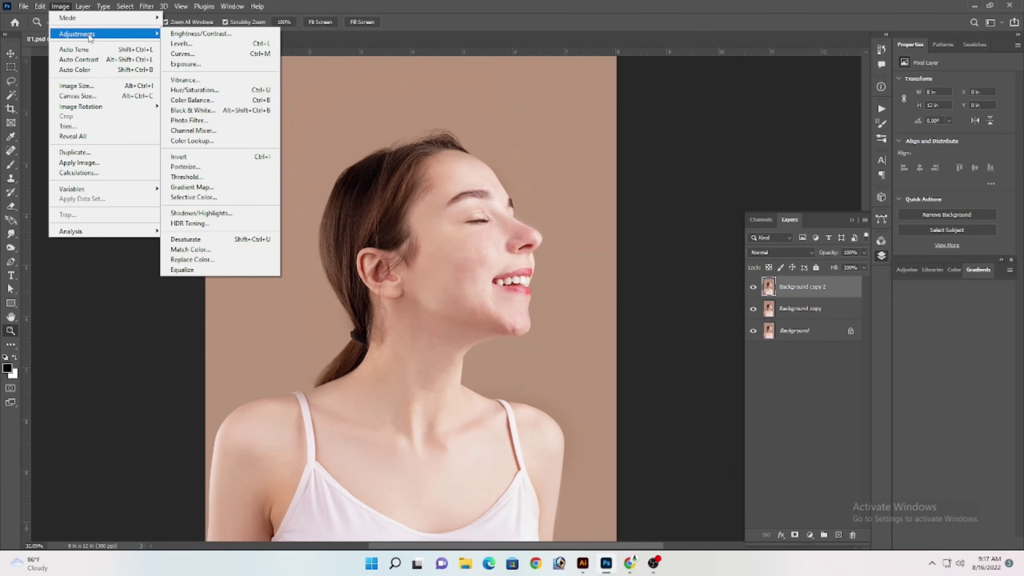
pyautogui.click(198, 156)
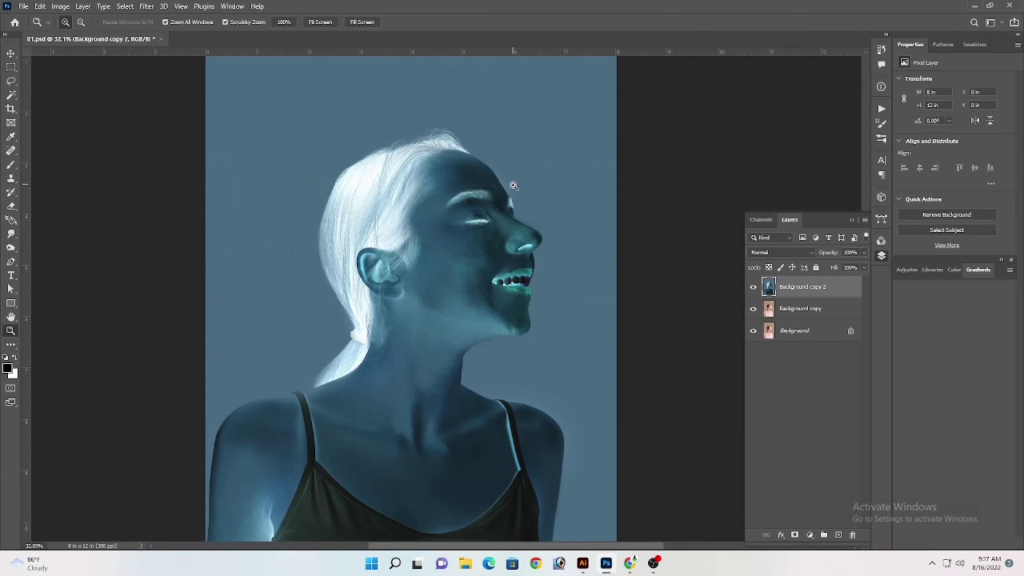
pyautogui.click(776, 252)
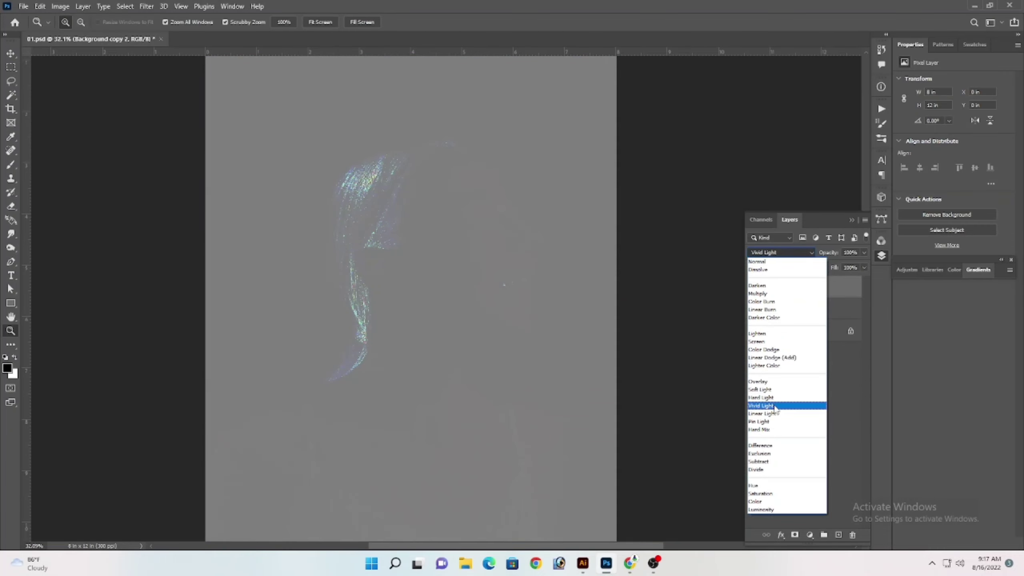
pyautogui.click(775, 405)
# - Apply a High Pass filter with a radius of 23.5 pixels to Background copy 2
pyautogui.click(139, 7)
pyautogui.moveTo(166, 236)
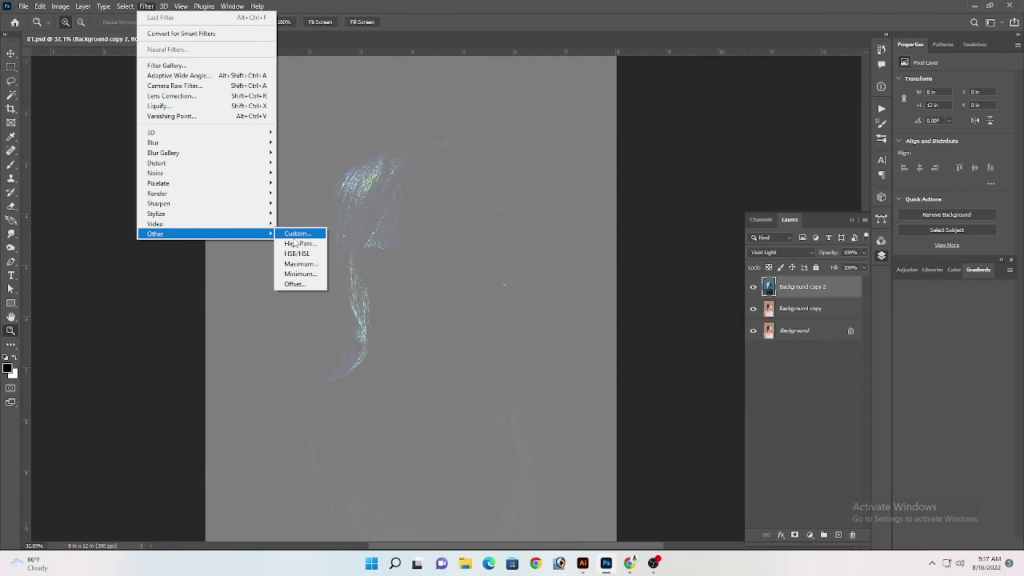
pyautogui.click(302, 243)
pyautogui.moveTo(520, 117); pyautogui.dragTo(680, 114)
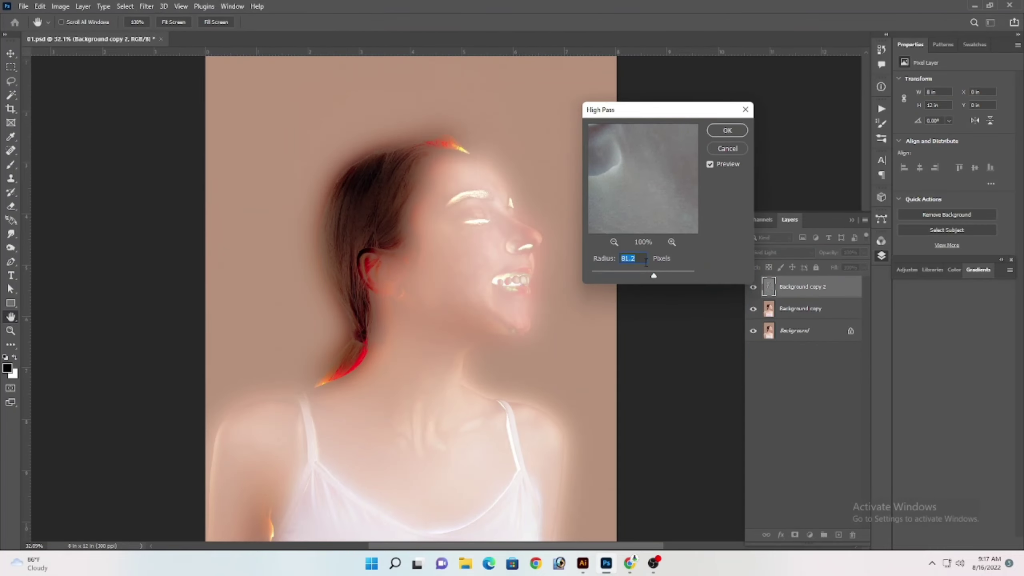
pyautogui.moveTo(654, 276); pyautogui.dragTo(640, 275)
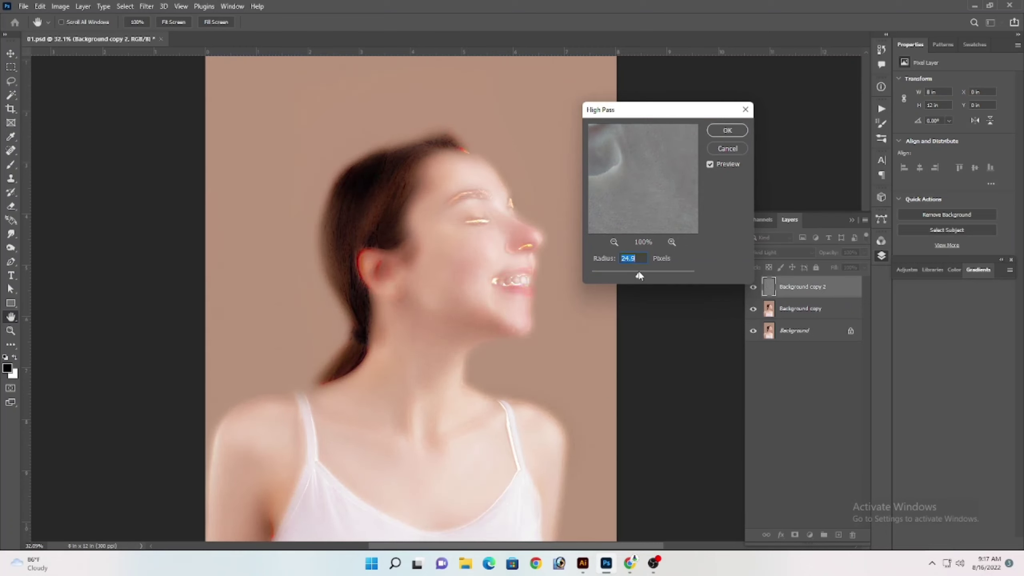
pyautogui.click(727, 130)
pyautogui.press('z')
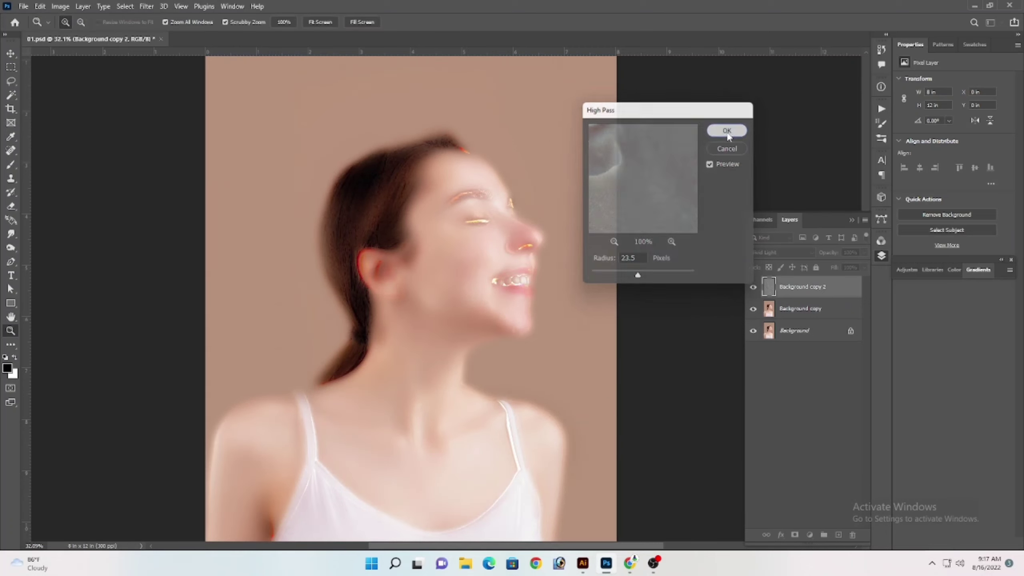
# - Apply a Gaussian Blur with a radius of 3.5 pixels to Background copy 2, judging the skin texture at 66.7% zoom
pyautogui.click(148, 7)
pyautogui.moveTo(225, 146)
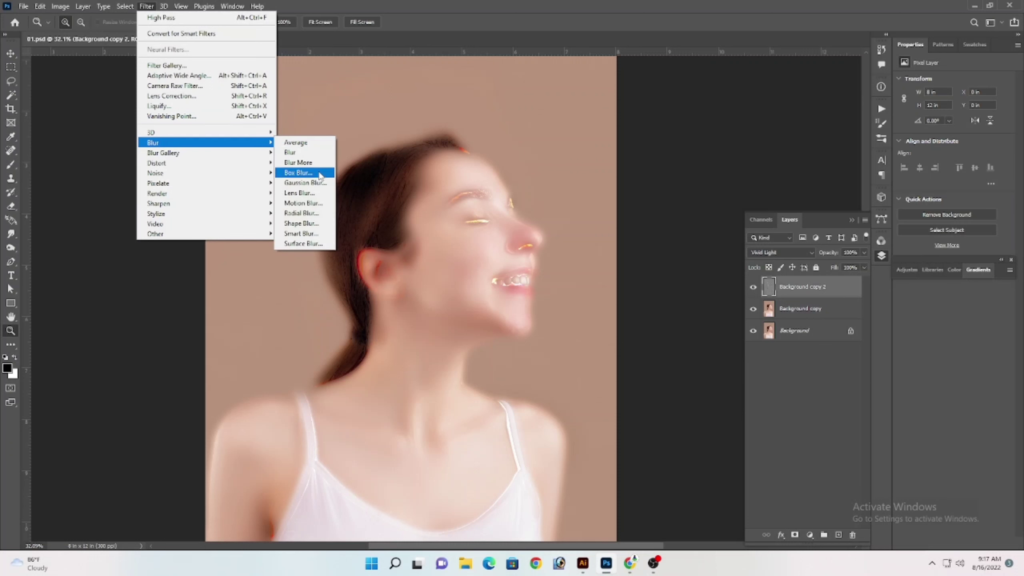
pyautogui.click(301, 182)
pyautogui.hotkey('ctrl', '+')
pyautogui.hotkey('ctrl', '+')
pyautogui.hotkey('ctrl', '+')
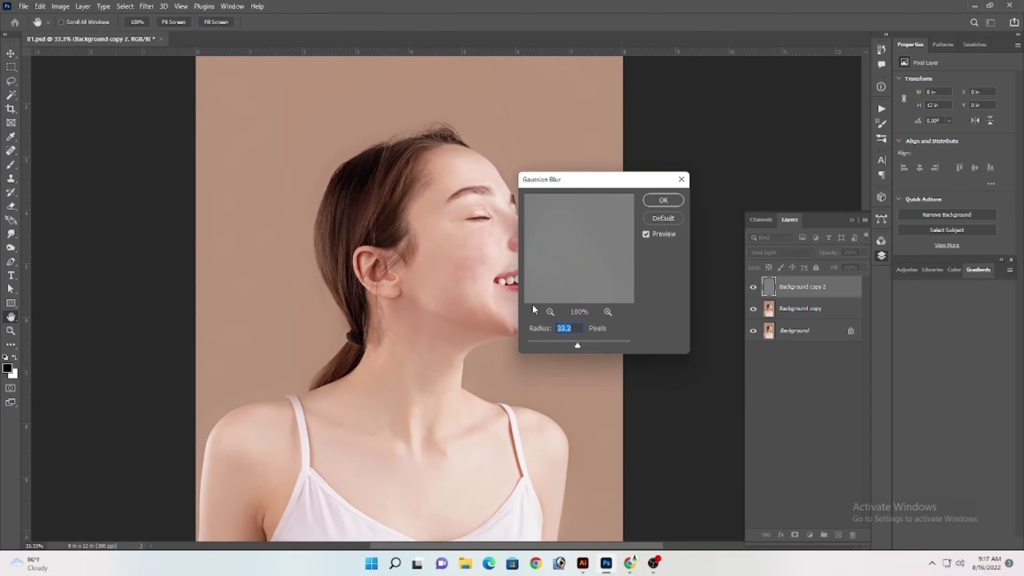
pyautogui.moveTo(591, 187); pyautogui.dragTo(731, 172)
pyautogui.moveTo(717, 330); pyautogui.dragTo(687, 331)
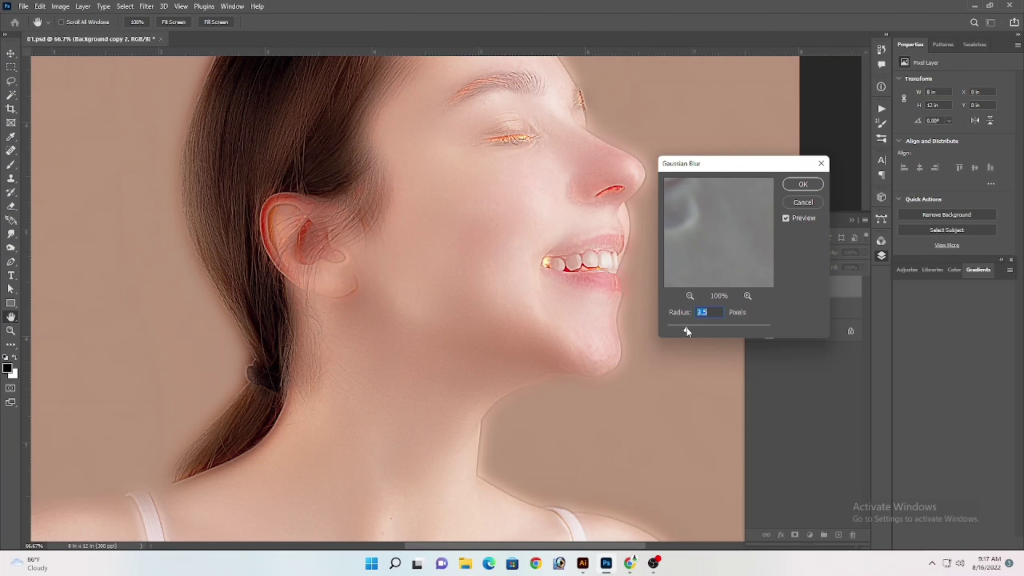
pyautogui.click(811, 189)
# - Add a black layer mask to Background copy 2 and ready the Brush with white as foreground colour
pyautogui.moveTo(446, 284); pyautogui.dragTo(592, 285)
pyautogui.keyDown('alt'); pyautogui.click(794, 535); pyautogui.keyUp('alt')
pyautogui.moveTo(370, 331); pyautogui.dragTo(387, 319)
pyautogui.press('b')
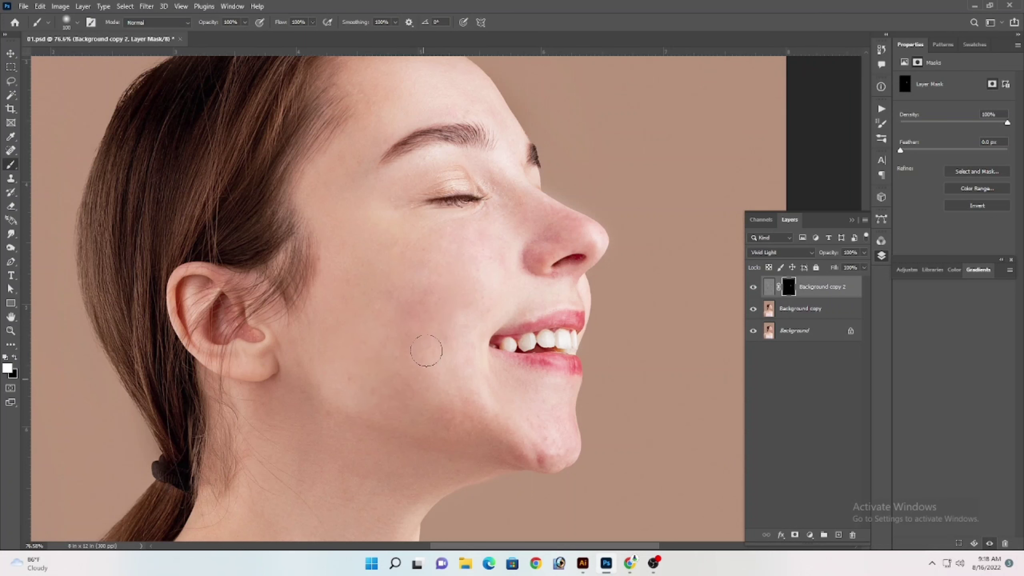
# - Paint white on the mask over the cheek with a soft 100 px brush to reveal the smoothing
pyautogui.moveTo(405, 286)
pyautogui.mouseDown()
pyautogui.moveTo(439, 288)
pyautogui.moveTo(424, 250)
pyautogui.moveTo(436, 283)
pyautogui.mouseUp()
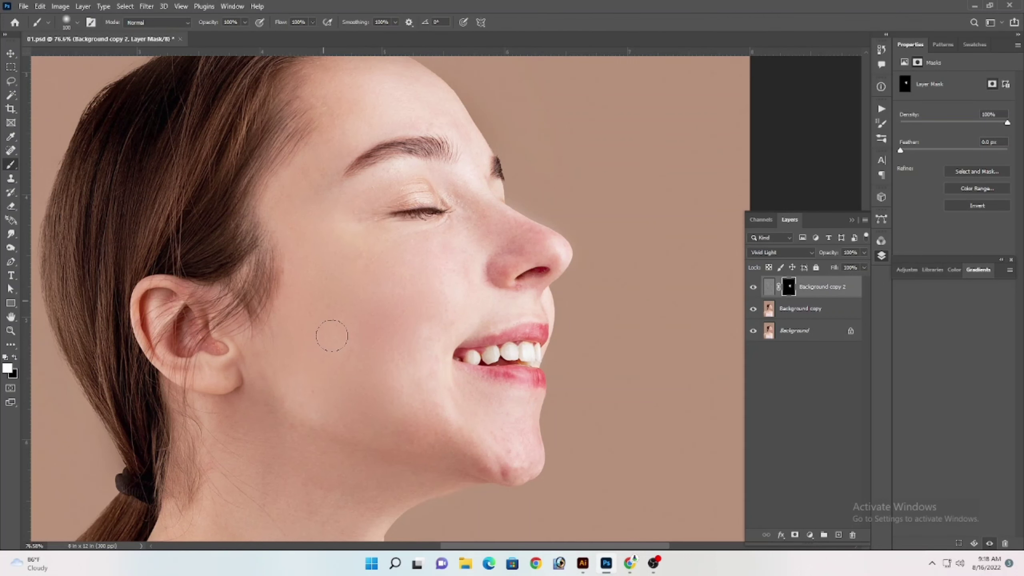
pyautogui.moveTo(324, 296); pyautogui.dragTo(336, 369)
pyautogui.moveTo(329, 298); pyautogui.dragTo(360, 327)
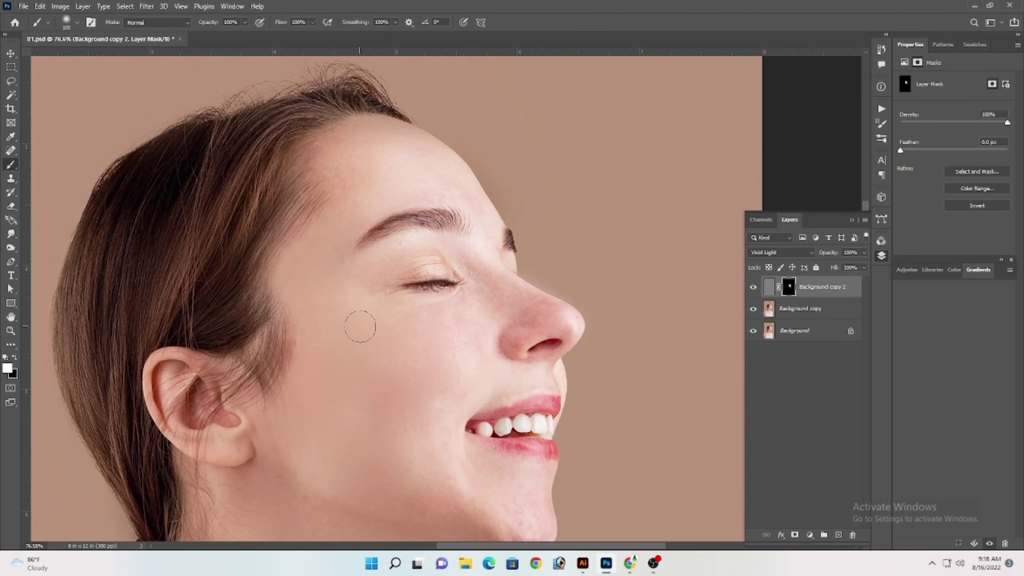
# - Paint white on the mask over the forehead and the skin around the eyebrow, reducing the brush to 50 px for close areas
pyautogui.hotkey('ctrl', '+')
pyautogui.moveTo(332, 271); pyautogui.dragTo(341, 385)
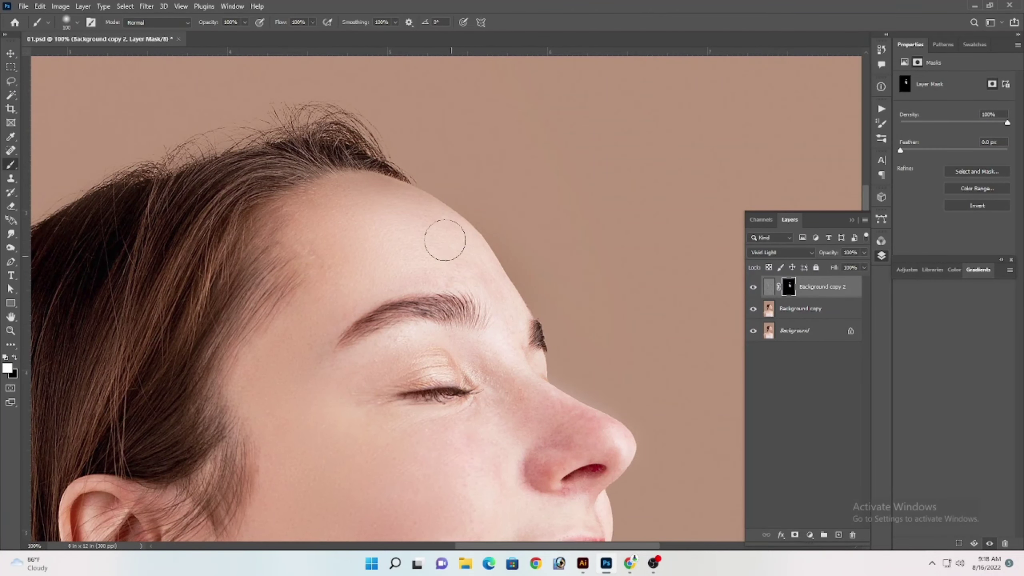
pyautogui.press('z')
pyautogui.moveTo(478, 279); pyautogui.dragTo(510, 324)
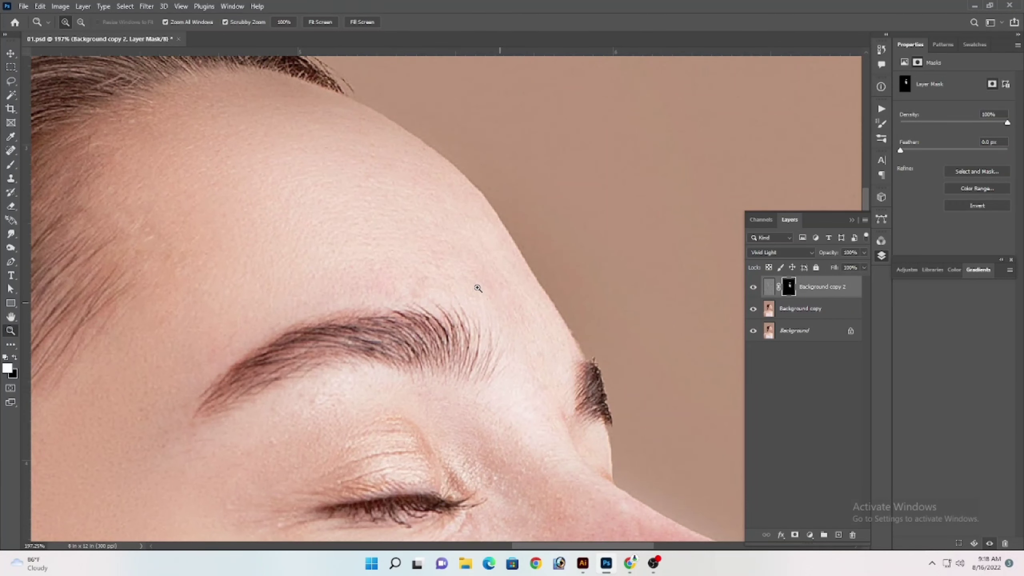
pyautogui.press('b')
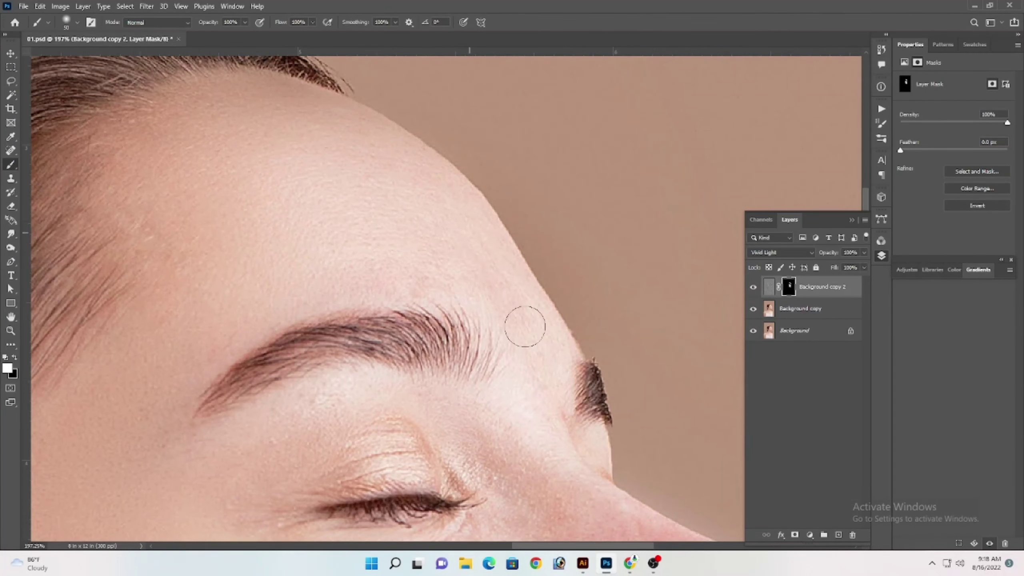
# - Paint the smoothing in over the upper eyelid and the nose, reducing the brush to 30 px around the nostril
pyautogui.moveTo(448, 437); pyautogui.dragTo(511, 292)
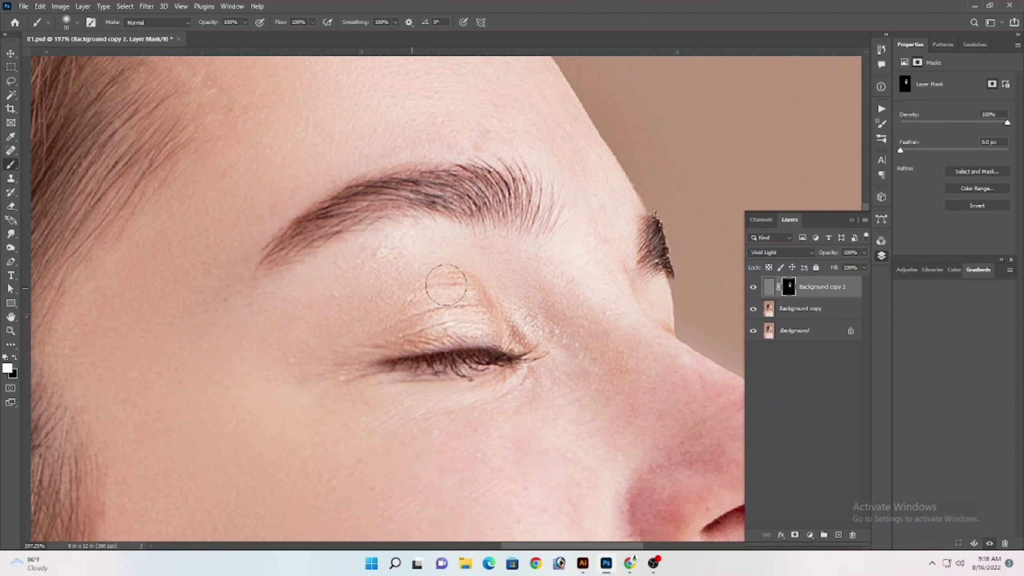
pyautogui.moveTo(610, 369); pyautogui.dragTo(489, 257)
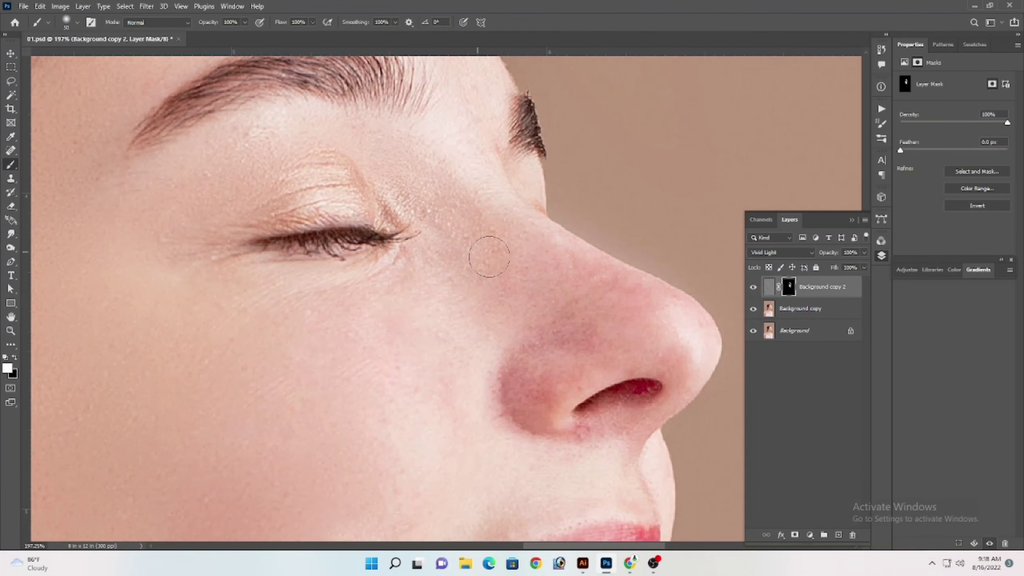
pyautogui.moveTo(569, 292); pyautogui.dragTo(460, 269)
pyautogui.press('[')
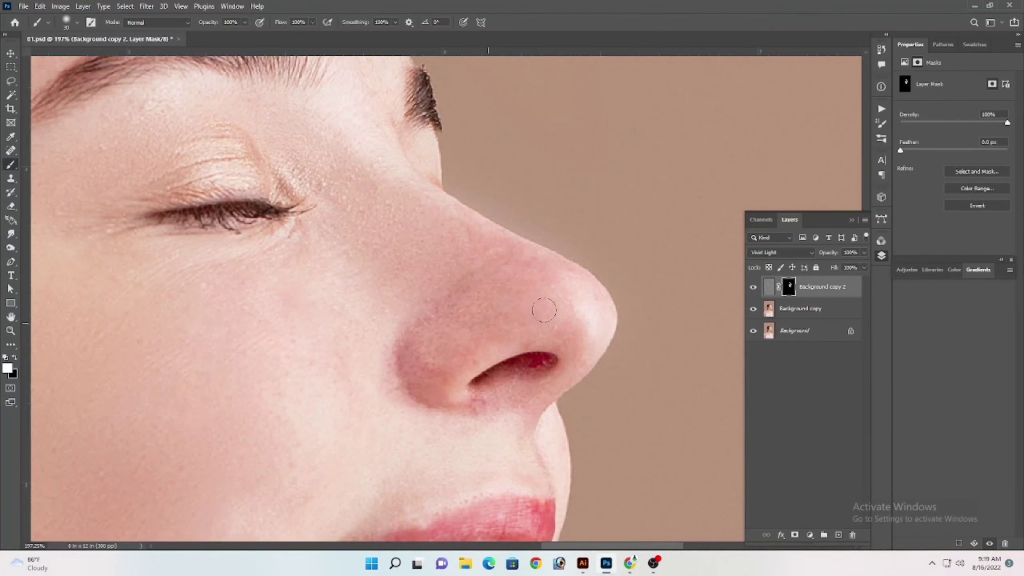
pyautogui.moveTo(582, 285); pyautogui.dragTo(566, 290)
# - Paint the smoothing in over the skin below the lower lip and the chin, using a 30 px brush at 200% zoom
pyautogui.hotkey('ctrl', '-')
pyautogui.hotkey('ctrl', '-')
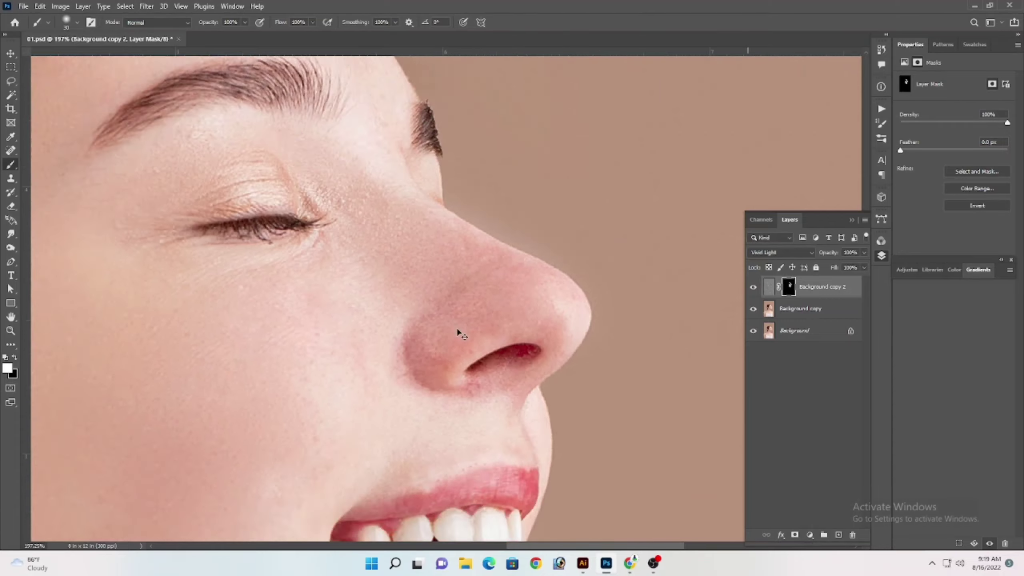
pyautogui.moveTo(358, 356); pyautogui.dragTo(365, 318)
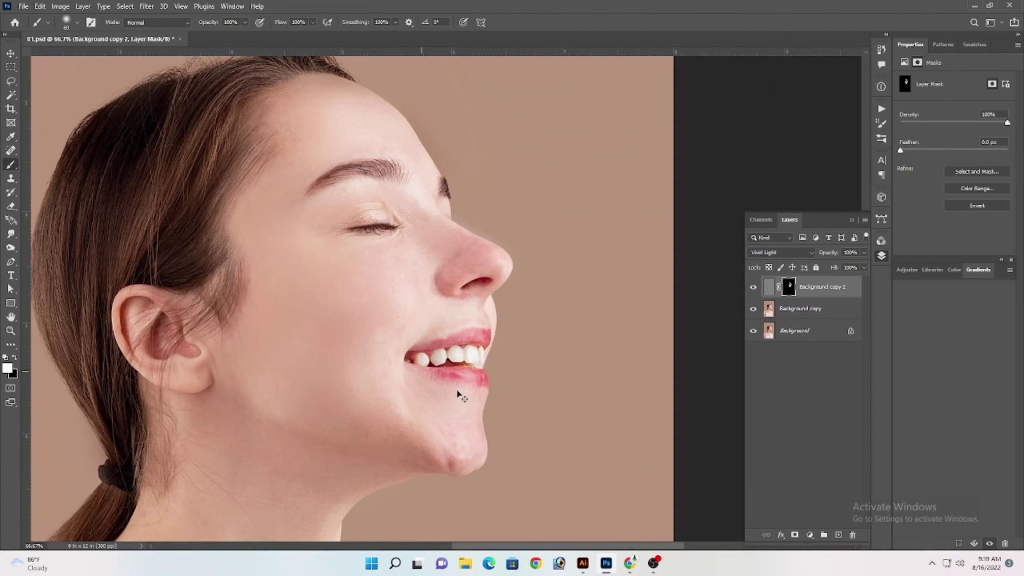
pyautogui.hotkey('ctrl', '+')
pyautogui.hotkey('ctrl', '+')
pyautogui.moveTo(417, 337)
pyautogui.mouseDown()
pyautogui.moveTo(453, 275)
pyautogui.moveTo(454, 361)
pyautogui.moveTo(393, 302)
pyautogui.moveTo(433, 345)
pyautogui.mouseUp()
pyautogui.press('[')
pyautogui.press('[')
pyautogui.press('[')
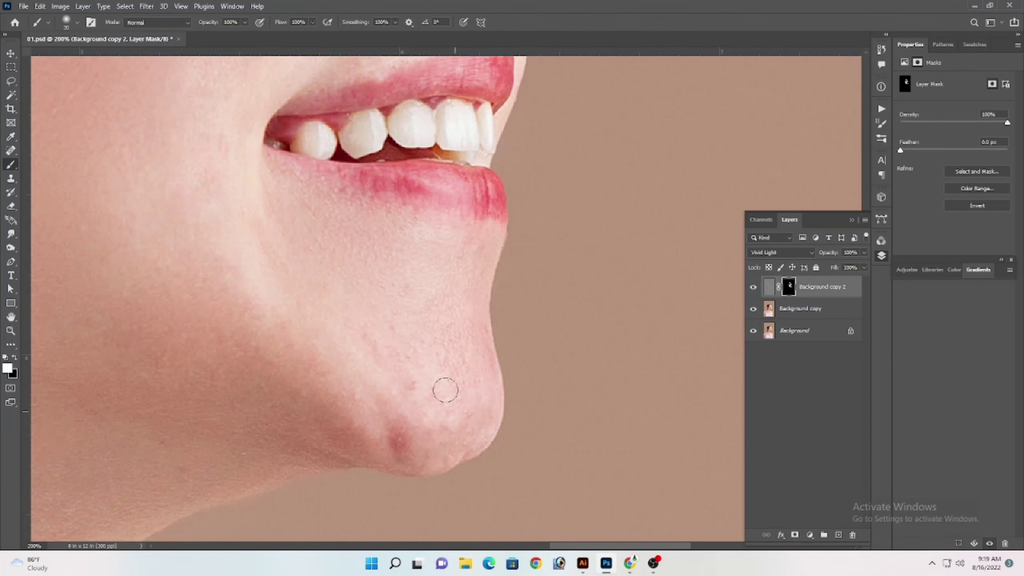
# - Paint the smoothing in under the eye, beside the nose and above the upper lip with a 40 px brush
pyautogui.hotkey('ctrl', '-')
pyautogui.hotkey('ctrl', '-')
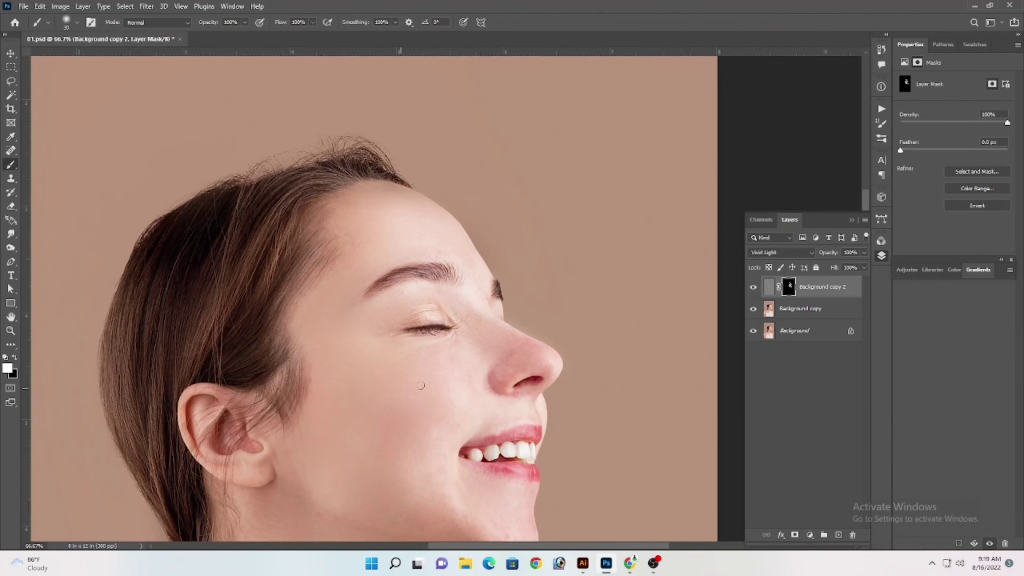
pyautogui.hotkey('ctrl', '+')
pyautogui.hotkey('ctrl', '+')
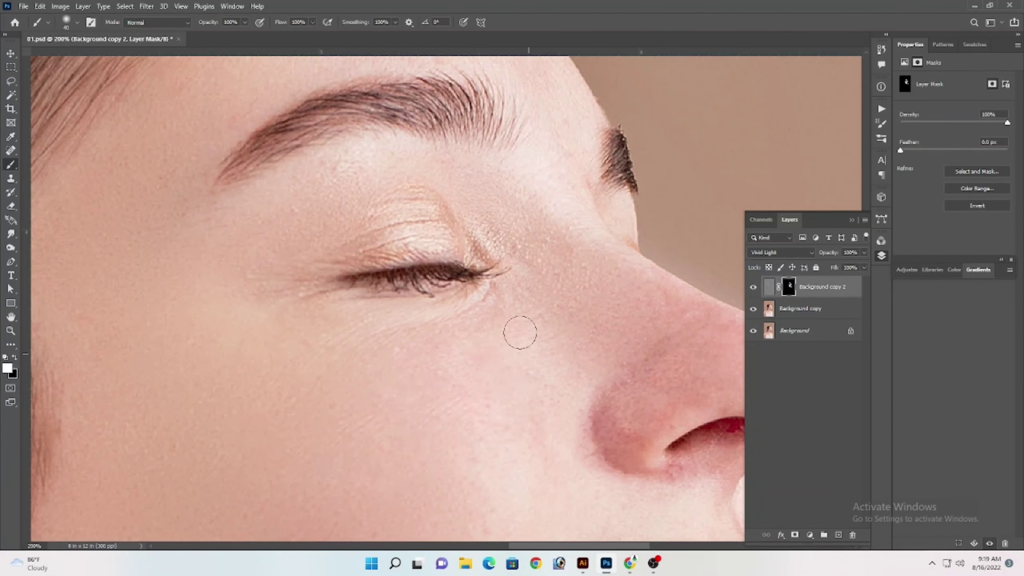
pyautogui.scroll(-5, 520, 331)
pyautogui.hscroll(2, 471, 235)
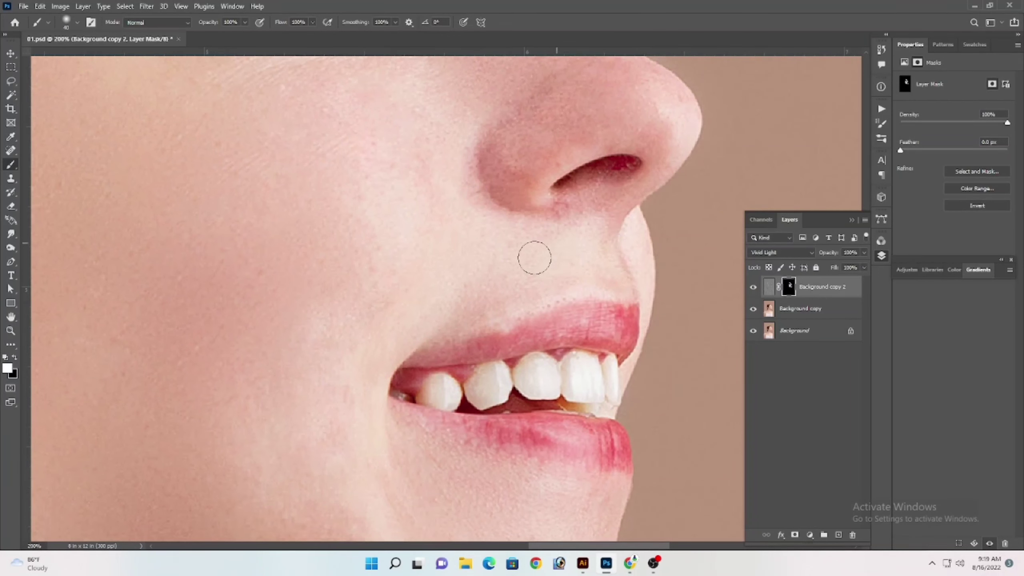
pyautogui.moveTo(530, 366); pyautogui.dragTo(458, 378)
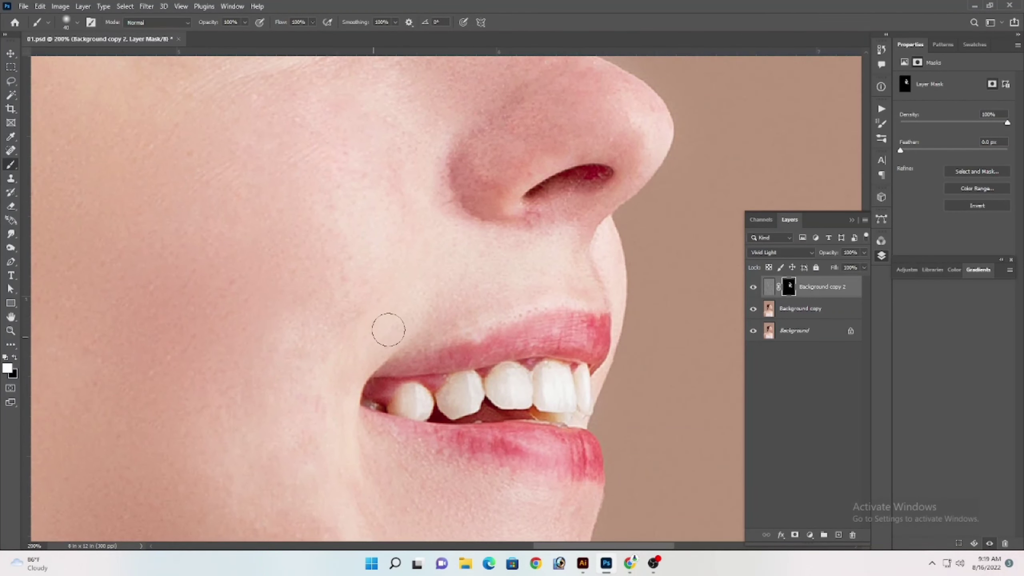
# - Touch up the mask over the forehead and nose bridge with a 60 px brush at 66.7% zoom
pyautogui.hotkey('ctrl', '-')
pyautogui.hotkey('ctrl', '-')
pyautogui.scroll(-5, 512, 258)
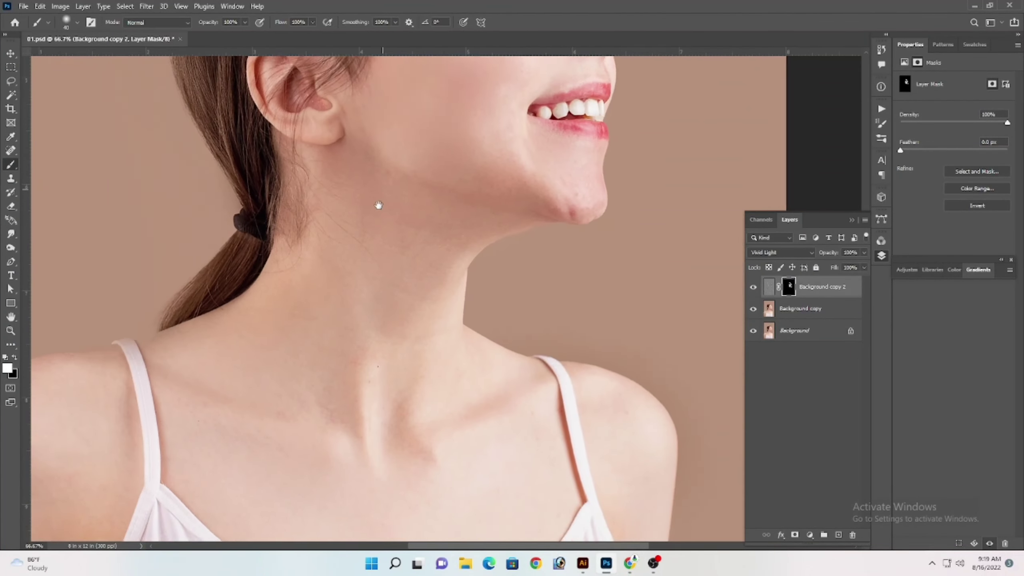
pyautogui.hscroll(-3, 376, 206)
pyautogui.scroll(8, 411, 298)
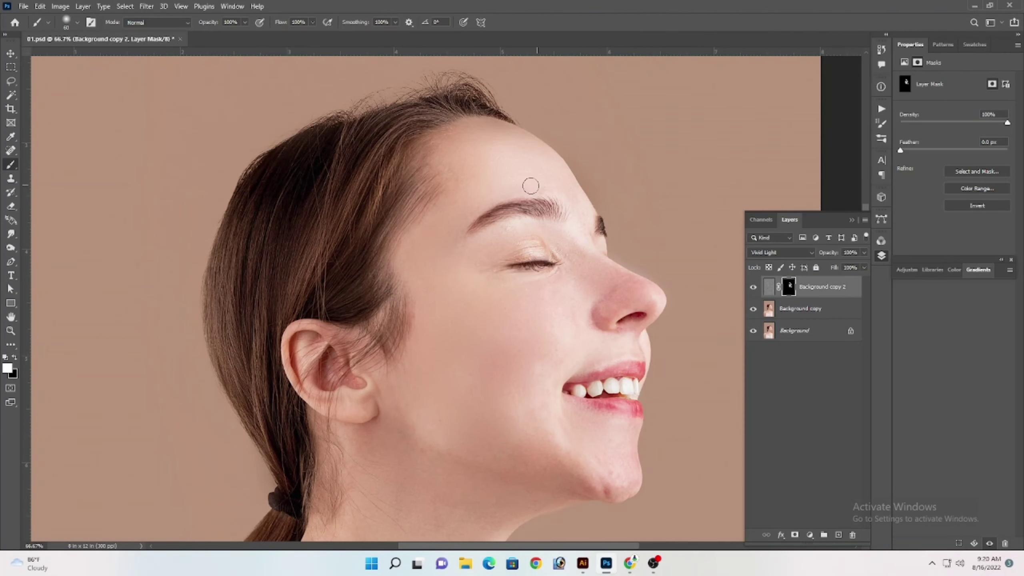
pyautogui.moveTo(436, 384); pyautogui.dragTo(389, 434)
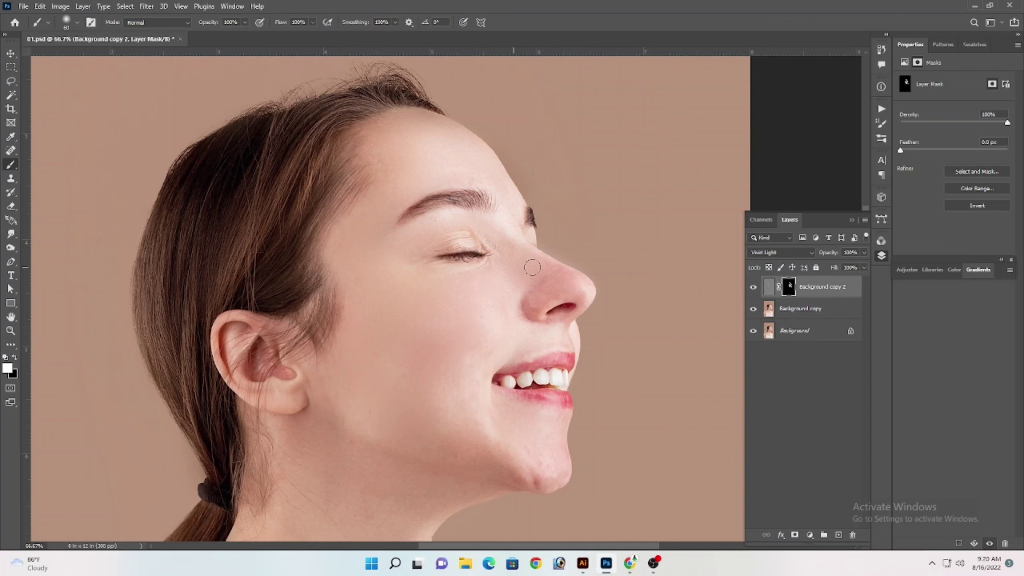
# - Paint white on the mask over the neck, collarbones and upper chest with a 100 px brush
pyautogui.scroll(-6, 334, 304)
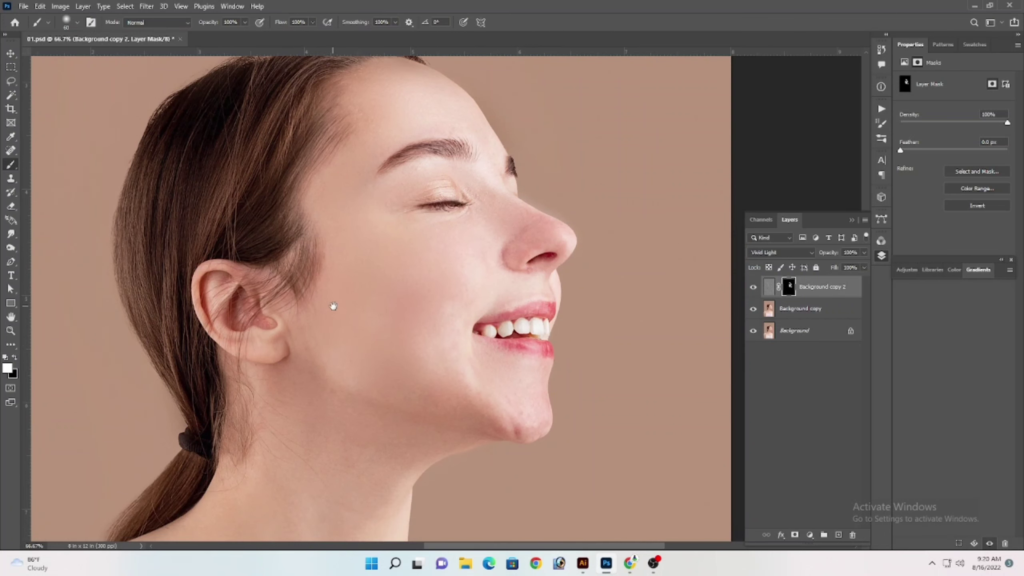
pyautogui.hscroll(-2, 463, 229)
pyautogui.press(']')
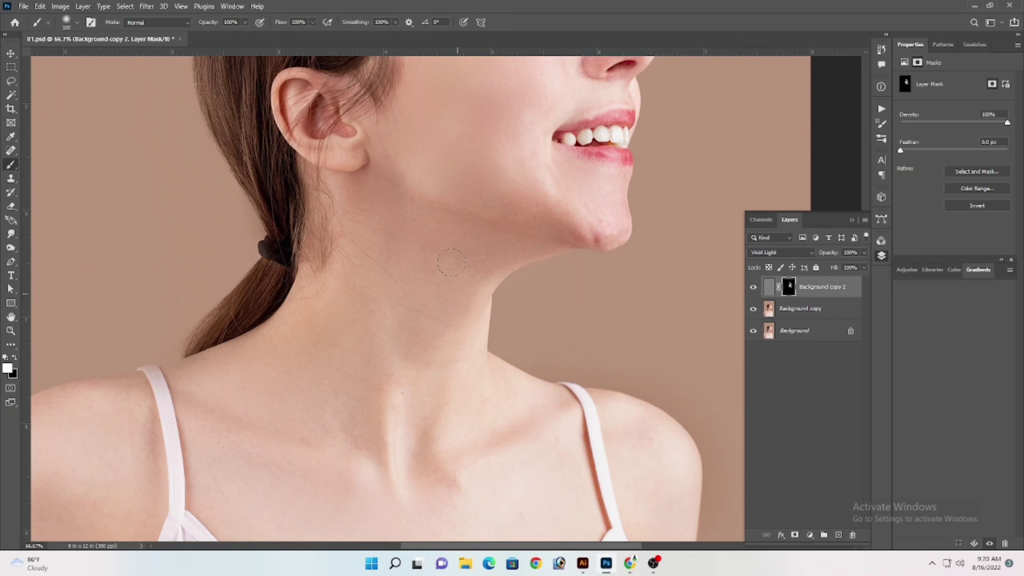
pyautogui.scroll(-3, 404, 381)
pyautogui.hscroll(1, 404, 381)
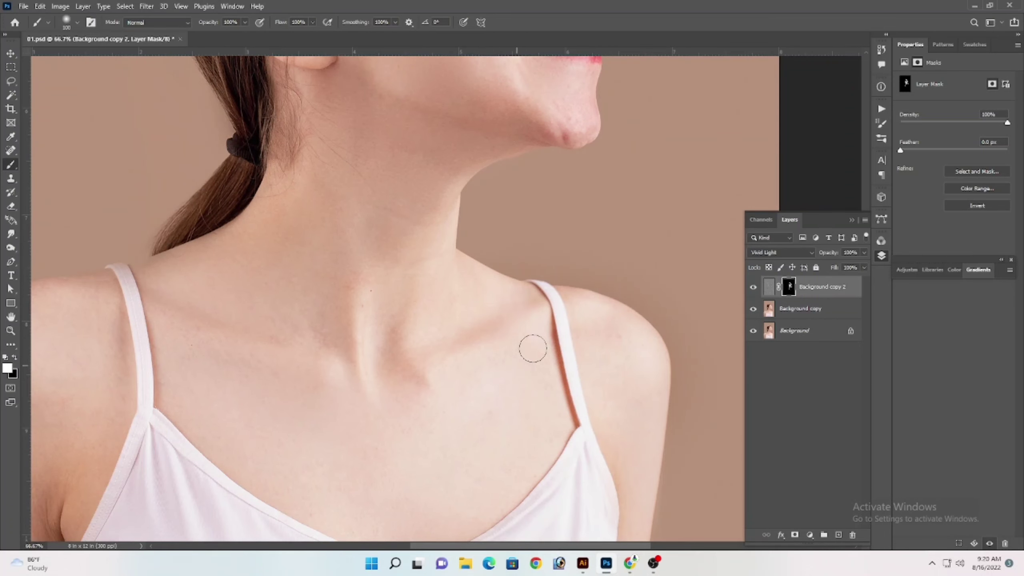
pyautogui.scroll(-4, 533, 301)
pyautogui.hscroll(-2, 534, 301)
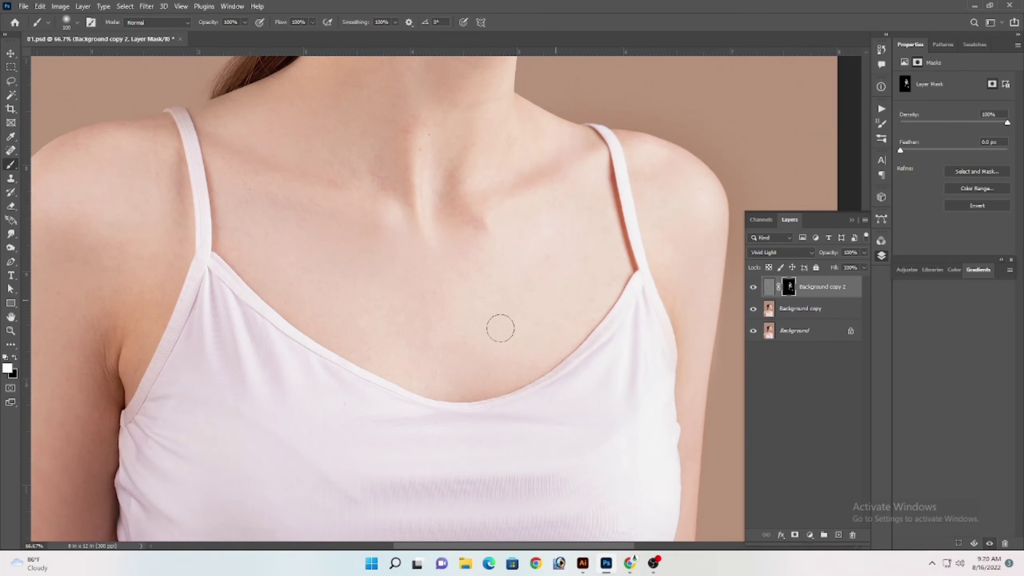
# - Paint the smoothing in over the near shoulder and upper arm, keeping clear of the top's strap
pyautogui.moveTo(345, 291); pyautogui.dragTo(512, 282)
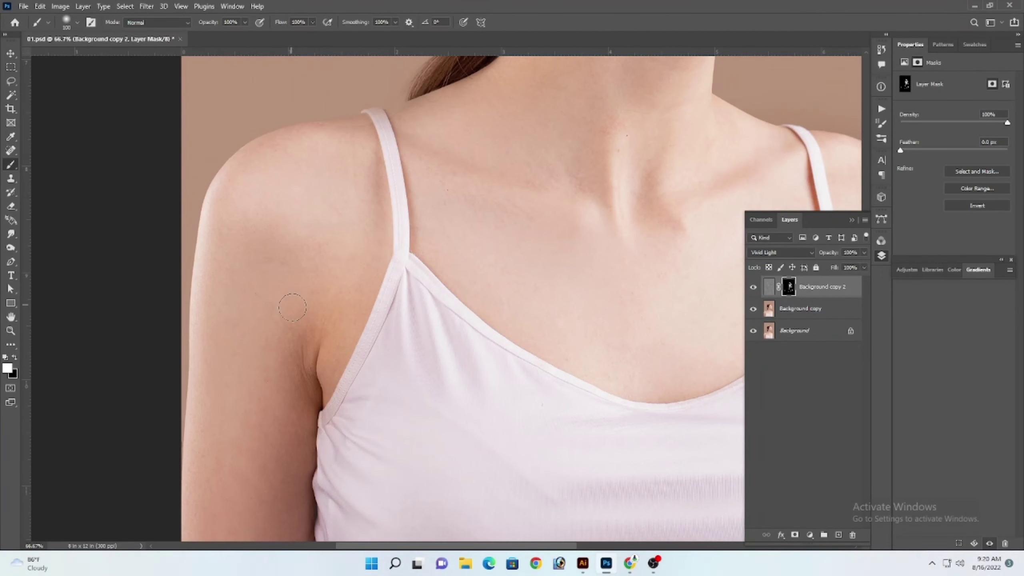
pyautogui.scroll(-4, 298, 311)
pyautogui.hscroll(-2, 299, 311)
pyautogui.scroll(6, 327, 354)
pyautogui.hscroll(1, 326, 354)
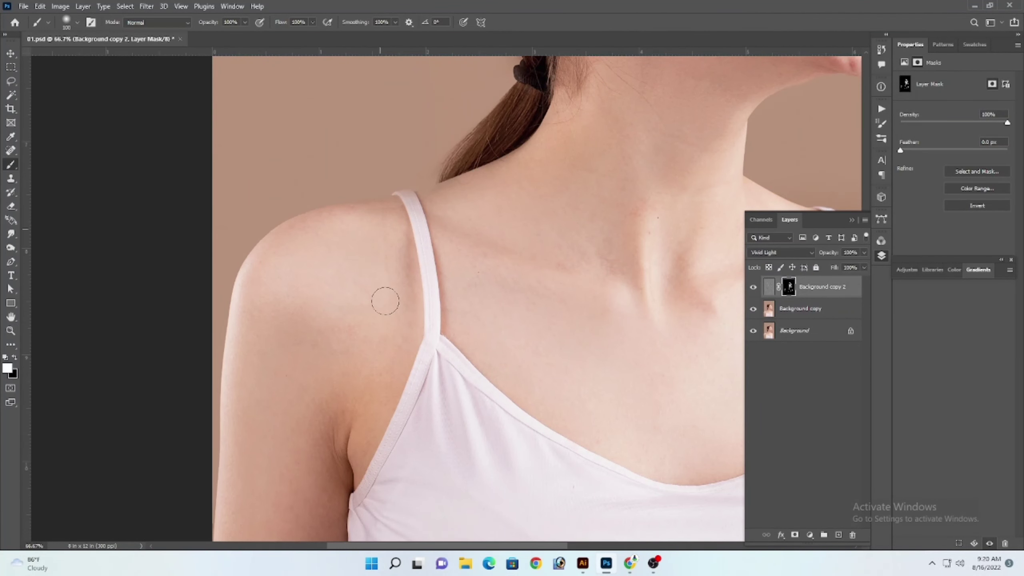
pyautogui.scroll(3, 414, 328)
pyautogui.hscroll(2, 414, 328)
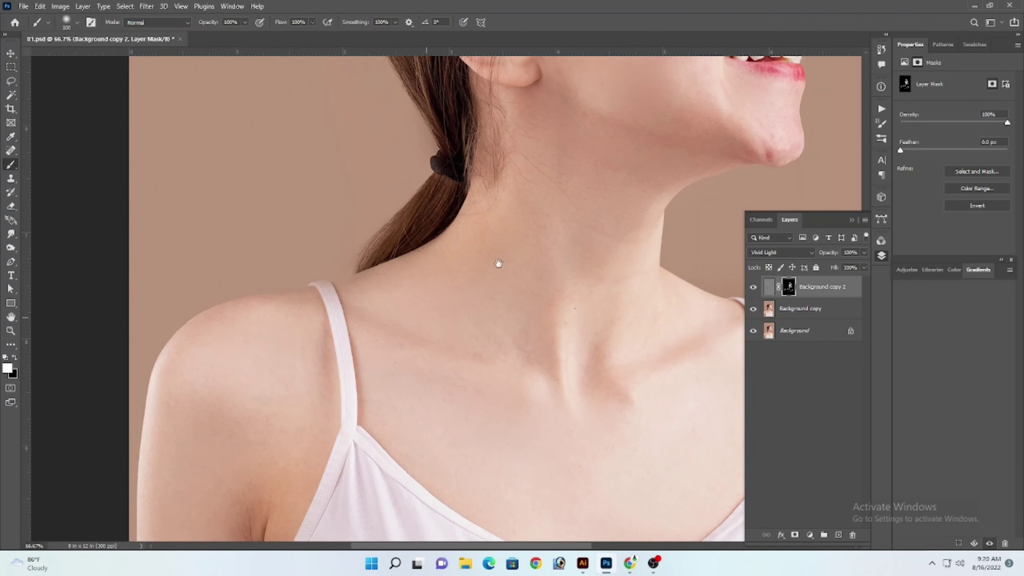
# - Examine the smoothed skin on the neck and face up close, and check the portrait at about 42% zoom
pyautogui.scroll(5, 499, 263)
pyautogui.hscroll(2, 499, 263)
pyautogui.scroll(2, 580, 391)
pyautogui.hscroll(2, 580, 390)
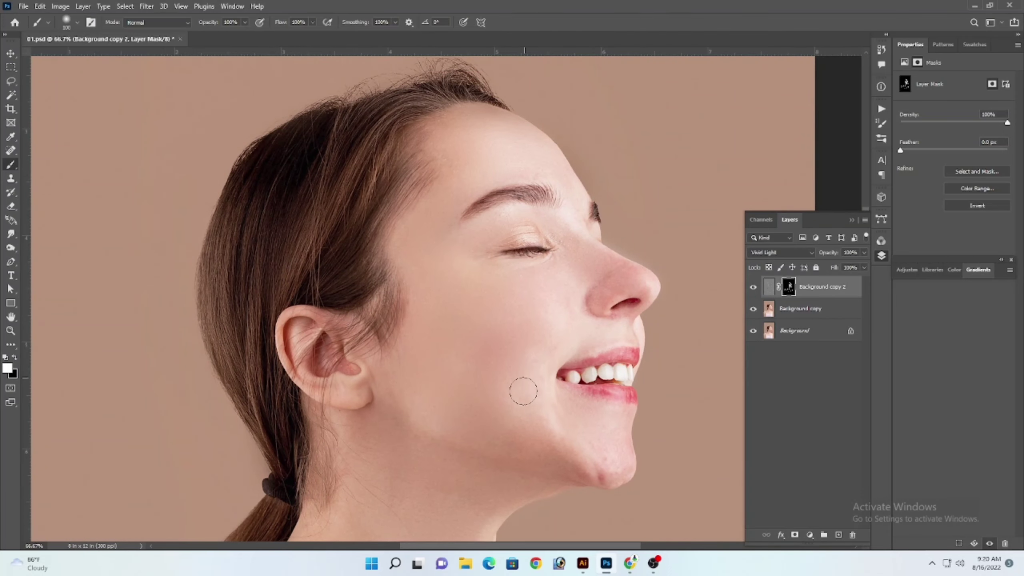
pyautogui.moveTo(520, 400); pyautogui.dragTo(439, 386)
pyautogui.press('z')
pyautogui.moveTo(455, 385); pyautogui.dragTo(392, 385)
pyautogui.moveTo(439, 407); pyautogui.dragTo(496, 305)
pyautogui.moveTo(516, 210); pyautogui.dragTo(512, 343)
# - Add a Brightness/Contrast adjustment layer above the skin smoothing layer, with Brightness 8 and Contrast 7
pyautogui.click(811, 539)
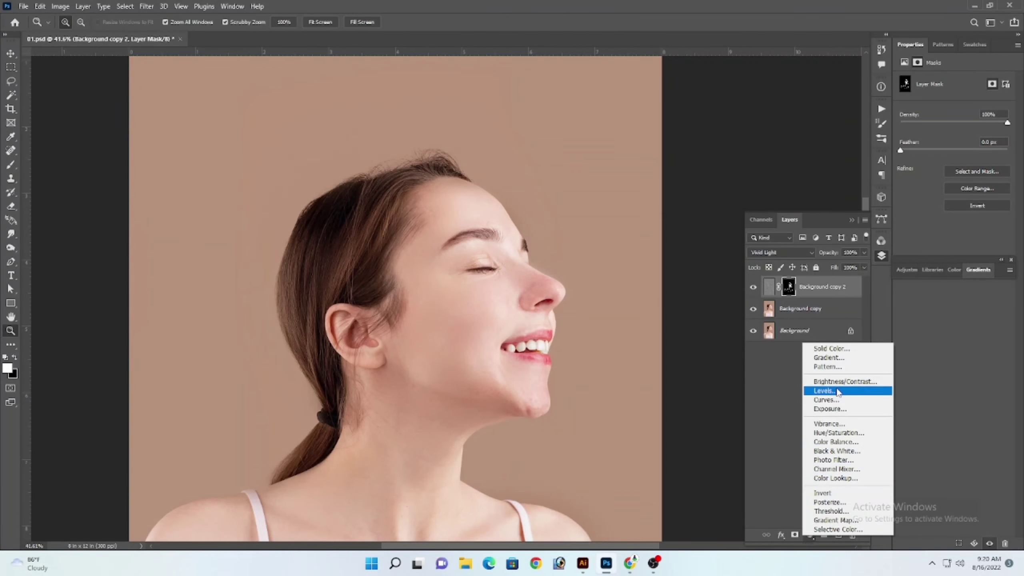
pyautogui.click(834, 392)
pyautogui.moveTo(953, 110); pyautogui.dragTo(975, 130)
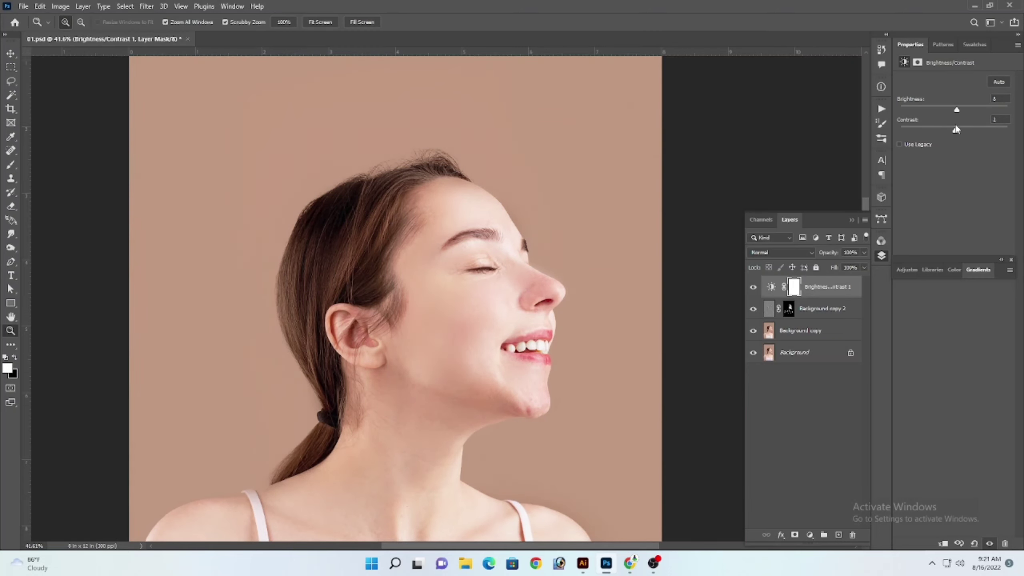
pyautogui.moveTo(957, 125); pyautogui.dragTo(959, 125)
# - Compare the whole portrait with and without the Brightness/Contrast adjustment, and inspect the face up close
pyautogui.moveTo(390, 334); pyautogui.dragTo(526, 236)
pyautogui.moveTo(534, 234); pyautogui.dragTo(555, 254)
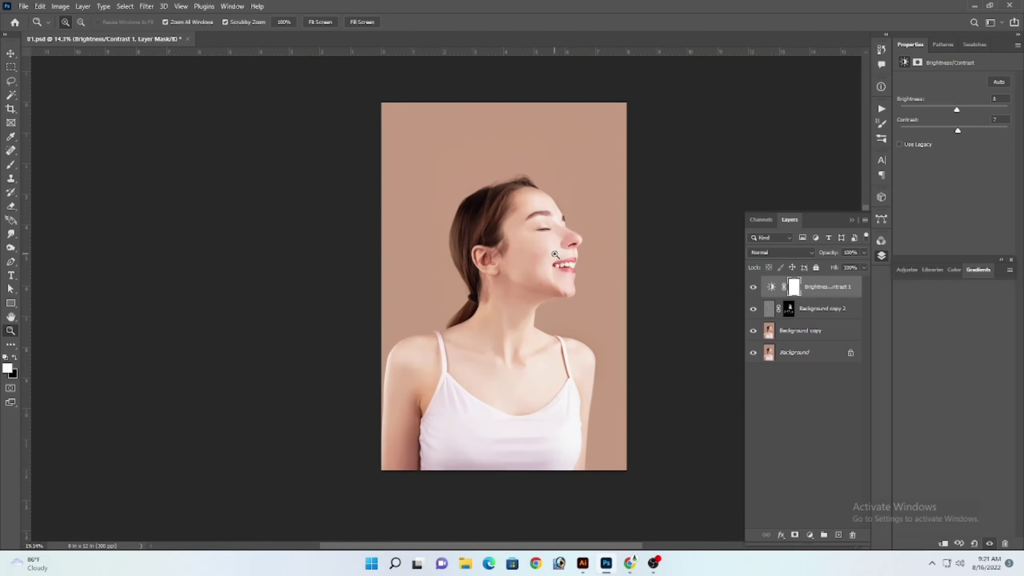
pyautogui.click(754, 288)
pyautogui.click(754, 288)
pyautogui.click(754, 288)
pyautogui.click(753, 288)
pyautogui.click(753, 288)
pyautogui.click(754, 287)
pyautogui.moveTo(519, 221); pyautogui.dragTo(498, 315)
pyautogui.moveTo(500, 326); pyautogui.dragTo(528, 311)
pyautogui.moveTo(536, 216); pyautogui.dragTo(582, 363)
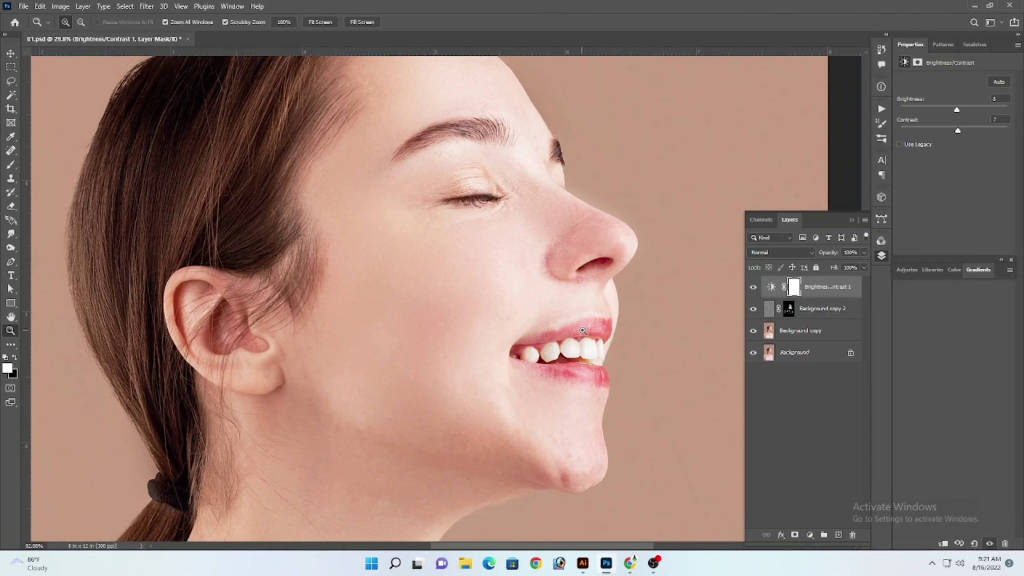
pyautogui.moveTo(522, 462); pyautogui.dragTo(477, 362)
# - Group the Brightness/Contrast, Background copy 2 and Background copy layers together
pyautogui.keyDown('ctrl'); pyautogui.click(827, 308); pyautogui.keyUp('ctrl')
pyautogui.keyDown('ctrl'); pyautogui.click(819, 338); pyautogui.keyUp('ctrl')
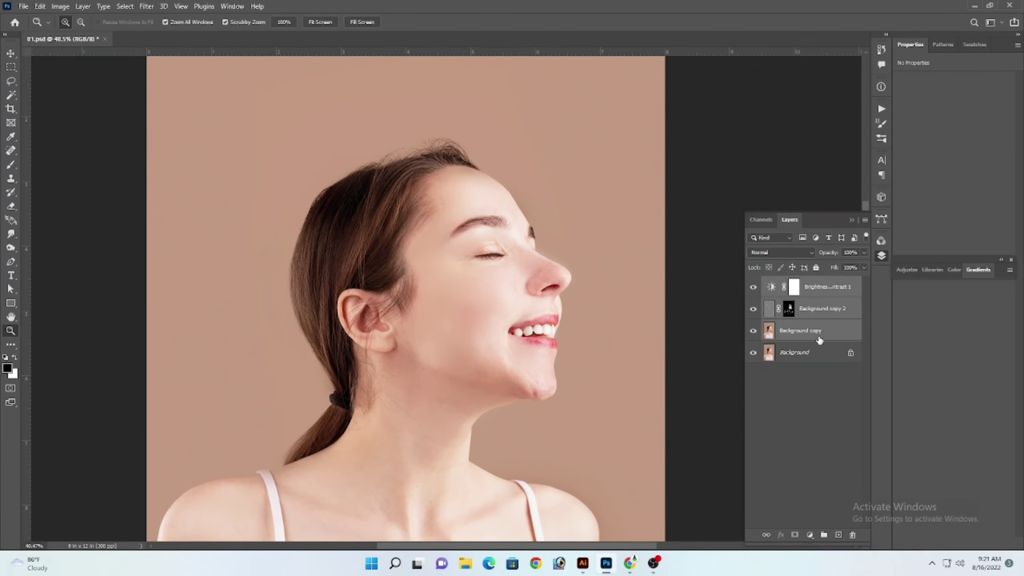
pyautogui.click(824, 534)
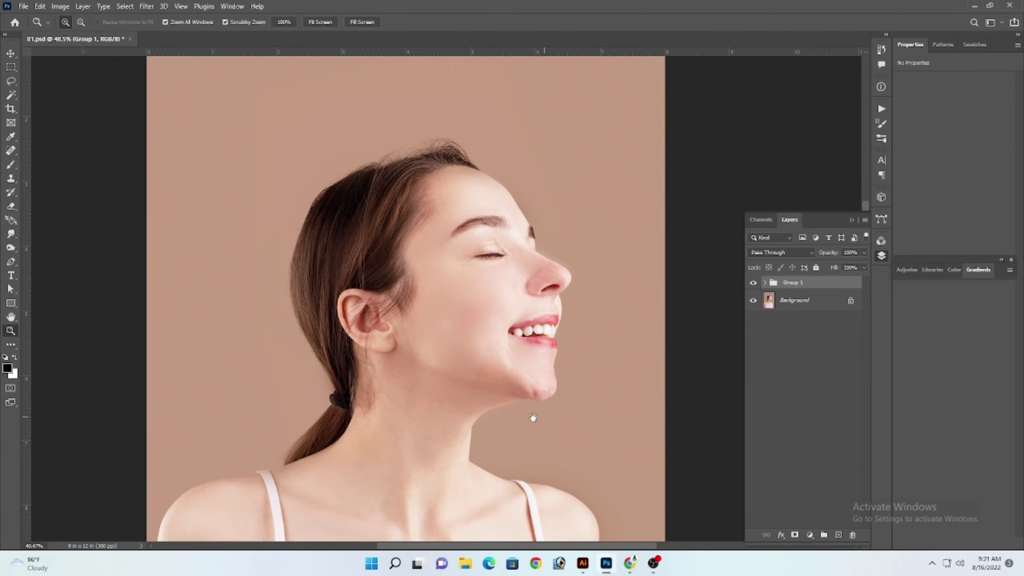
# - Compare the portrait before and after retouching by switching the group's visibility off and on
pyautogui.moveTo(532, 416); pyautogui.dragTo(534, 311)
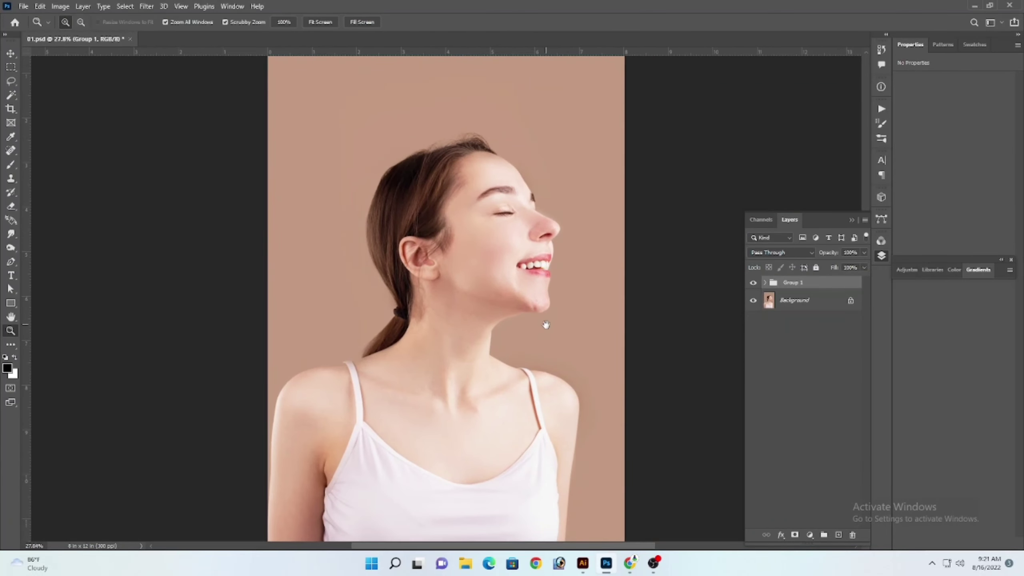
pyautogui.click(753, 283)
pyautogui.click(753, 282)
pyautogui.click(753, 283)
pyautogui.click(753, 283)
pyautogui.click(753, 283)
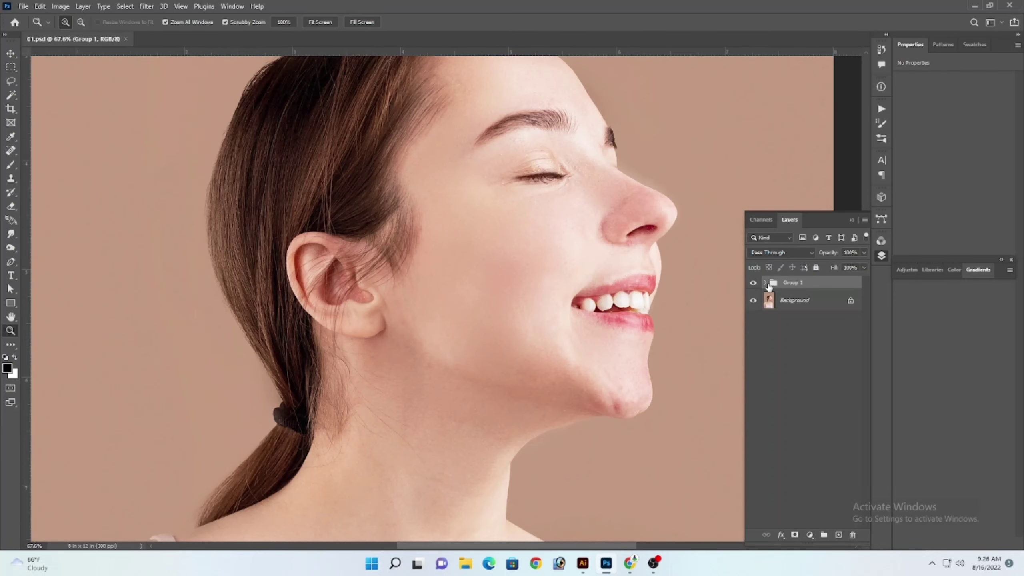
# - Expand the group and add a new empty layer directly above Background copy
pyautogui.click(765, 283)
pyautogui.click(808, 343)
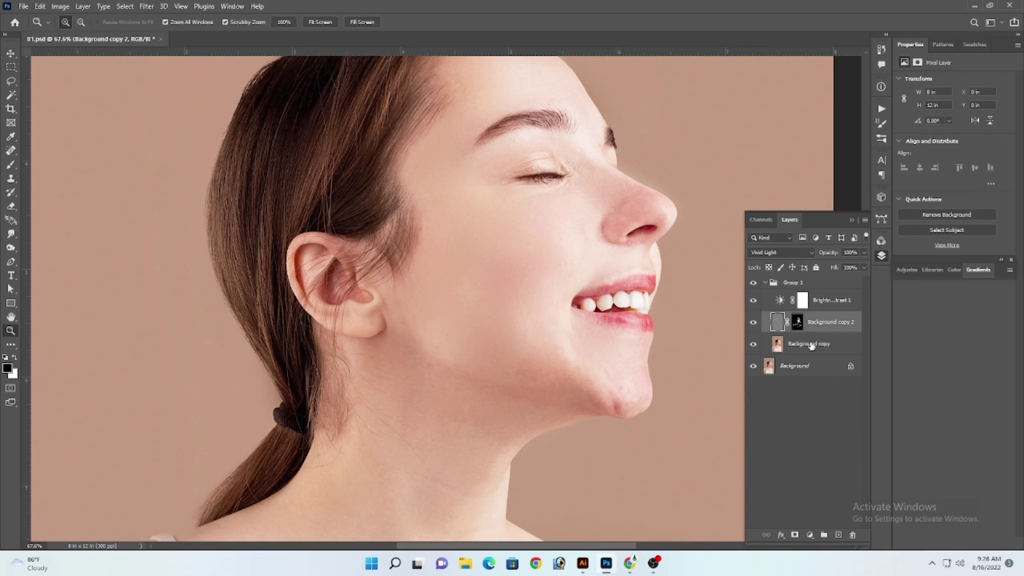
pyautogui.click(837, 533)
# - Start a Pen path at the corner of the mouth and trace the upper lip's inner edge along the teeth
pyautogui.moveTo(635, 307); pyautogui.dragTo(526, 294)
pyautogui.moveTo(525, 294); pyautogui.dragTo(609, 299)
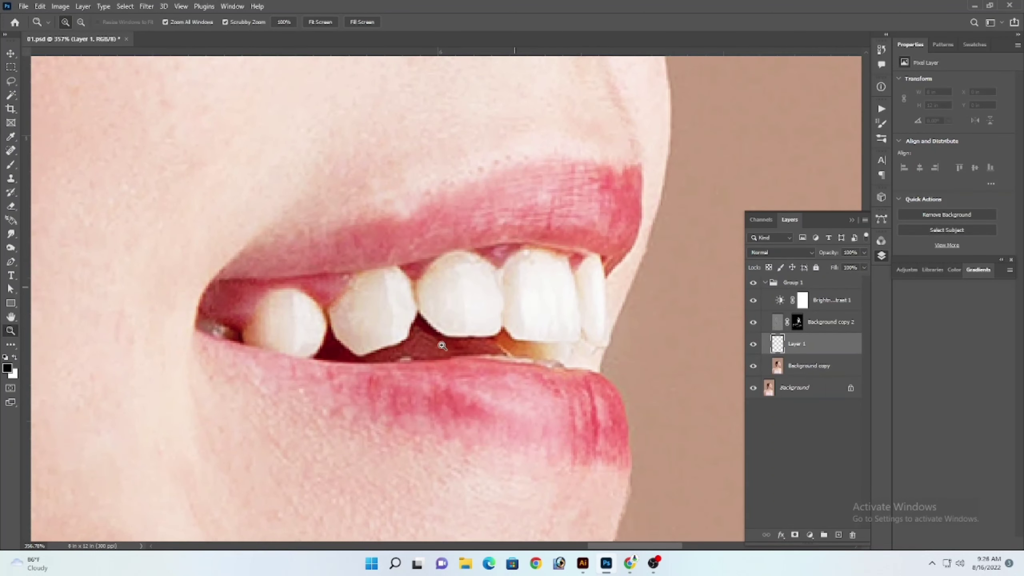
pyautogui.moveTo(443, 347); pyautogui.dragTo(436, 429)
pyautogui.press('a')
pyautogui.press('p')
pyautogui.click(192, 391)
pyautogui.moveTo(234, 412); pyautogui.dragTo(259, 375)
pyautogui.moveTo(320, 389); pyautogui.dragTo(344, 363)
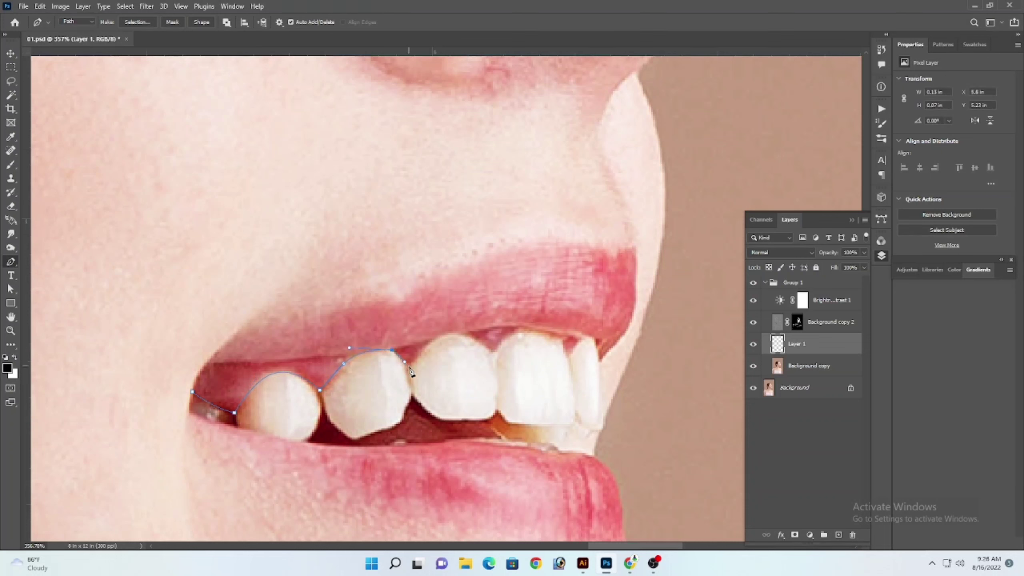
pyautogui.moveTo(492, 351); pyautogui.dragTo(593, 400)
# - Trace the upper lip's outer edge back to the mouth corner and close the path
pyautogui.moveTo(629, 337); pyautogui.dragTo(569, 275)
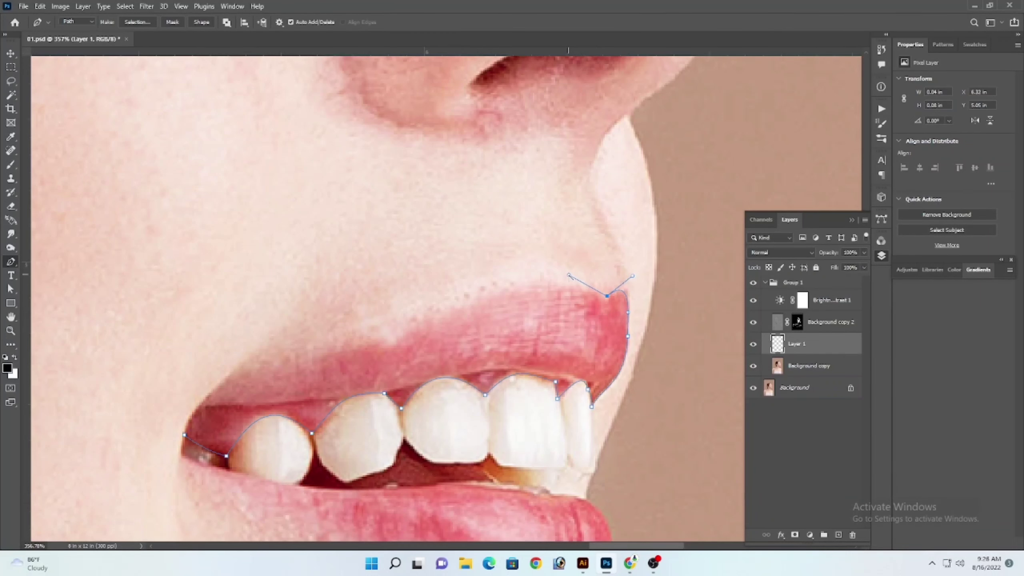
pyautogui.moveTo(465, 316)
pyautogui.mouseDown()
pyautogui.moveTo(526, 295)
pyautogui.moveTo(404, 337)
pyautogui.moveTo(468, 311)
pyautogui.mouseUp()
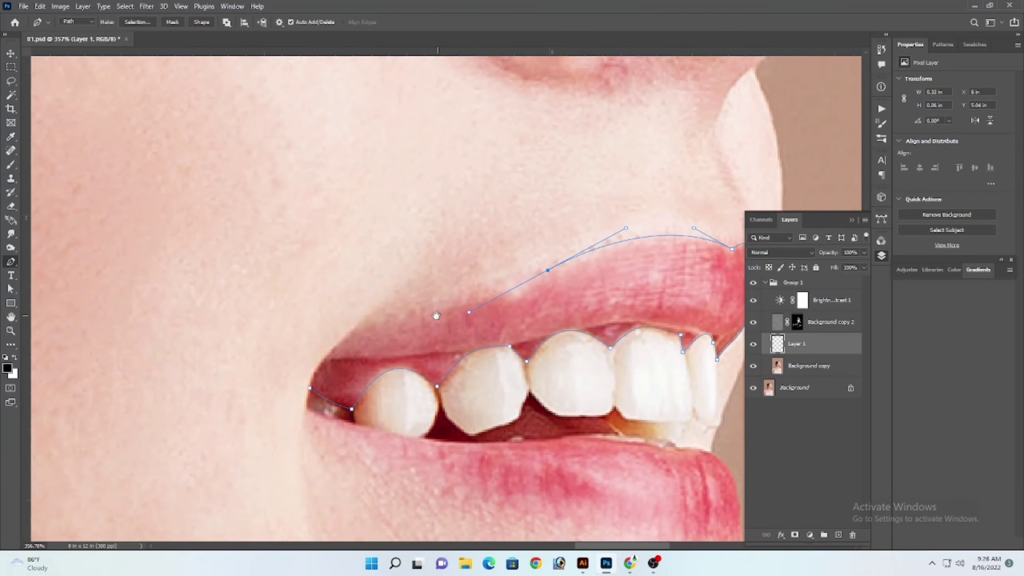
pyautogui.moveTo(309, 388); pyautogui.dragTo(269, 491)
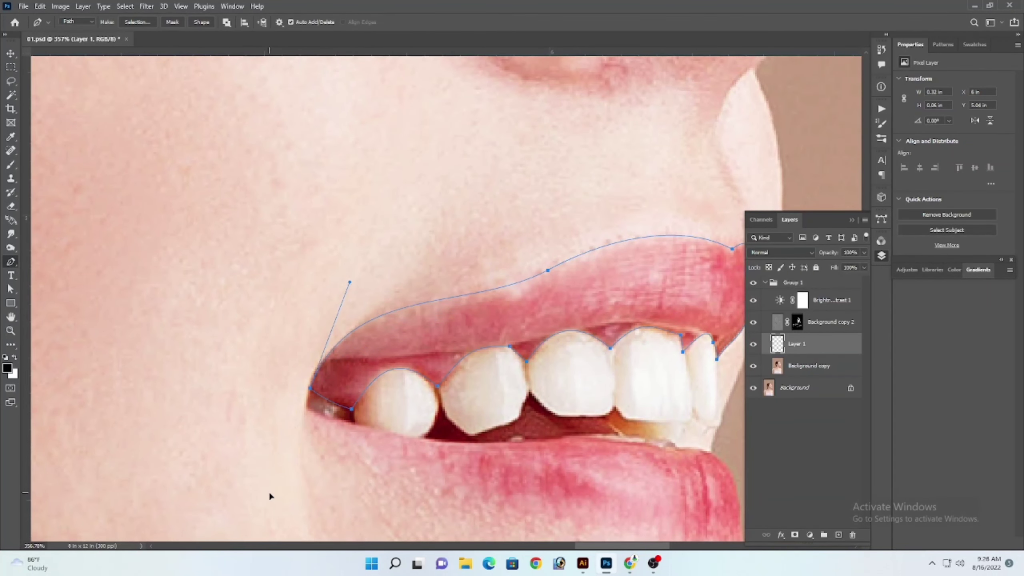
# - Draw a closed Pen path around the lower lip, starting and ending at the corner of the mouth
pyautogui.moveTo(463, 388); pyautogui.dragTo(420, 260)
pyautogui.moveTo(266, 281); pyautogui.dragTo(320, 357)
pyautogui.moveTo(344, 378); pyautogui.dragTo(250, 376)
pyautogui.moveTo(445, 392); pyautogui.dragTo(560, 428)
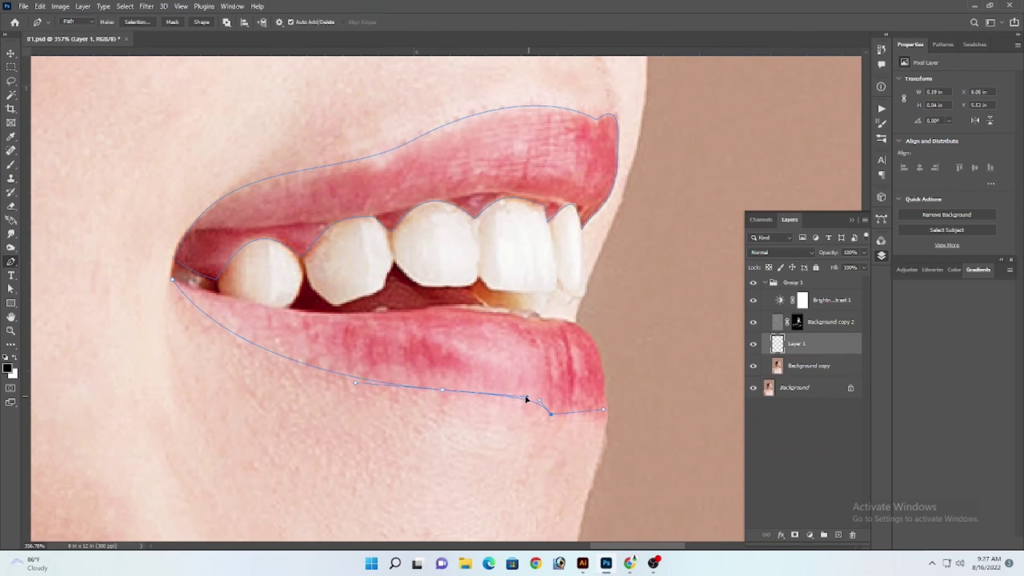
pyautogui.click(605, 427)
pyautogui.moveTo(526, 319); pyautogui.dragTo(427, 295)
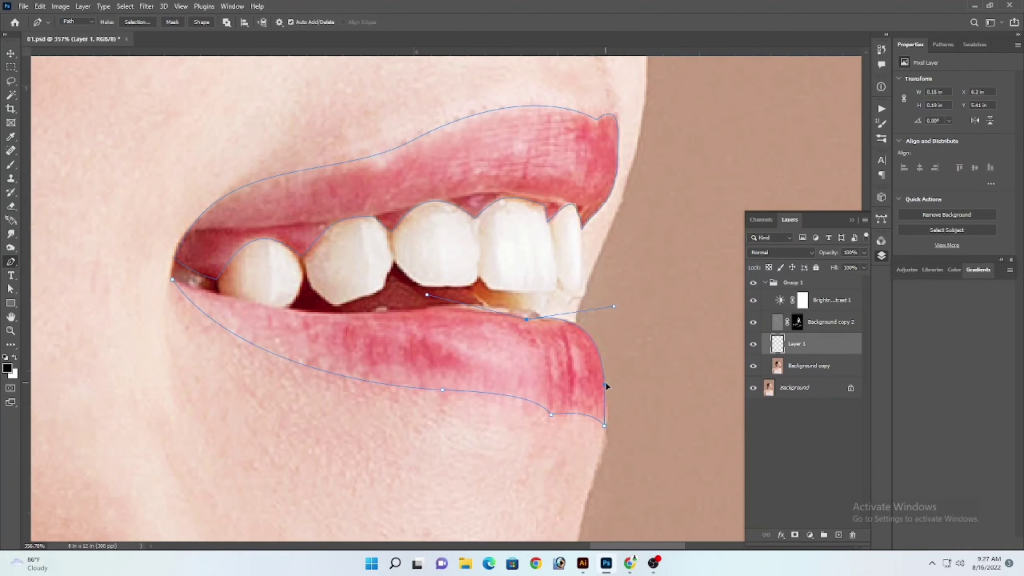
pyautogui.moveTo(297, 321); pyautogui.dragTo(373, 374)
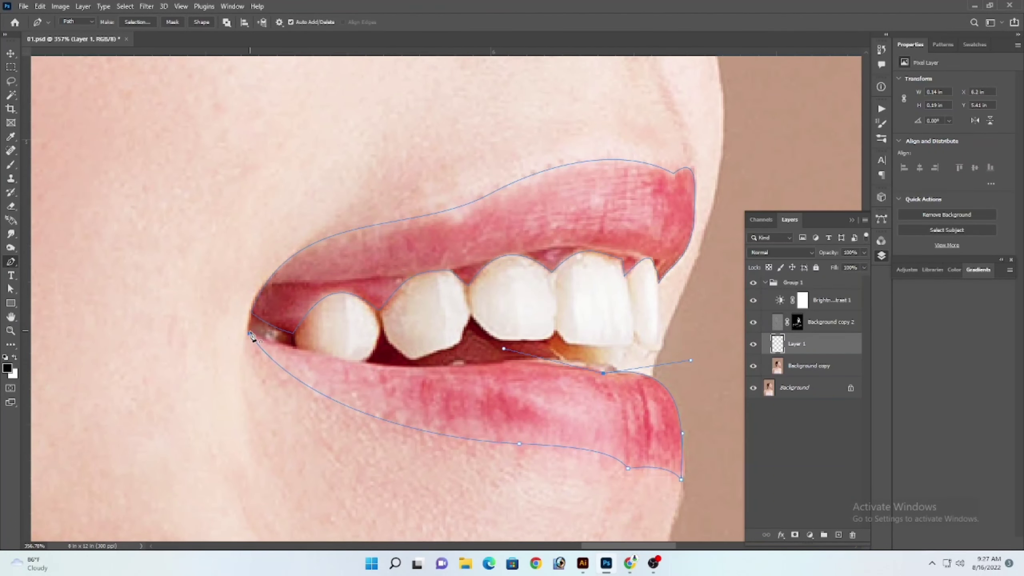
pyautogui.moveTo(250, 338); pyautogui.dragTo(101, 270)
# - Refine the lower lip path's anchor points and handles so the curves follow the lip's inner edge and front tip
pyautogui.keyDown('ctrl'); pyautogui.click(553, 366); pyautogui.keyUp('ctrl')
pyautogui.moveTo(505, 342); pyautogui.dragTo(492, 336)
pyautogui.moveTo(396, 396); pyautogui.dragTo(425, 403)
pyautogui.keyDown('ctrl'); pyautogui.click(681, 480); pyautogui.keyUp('ctrl')
pyautogui.moveTo(682, 479); pyautogui.dragTo(685, 477)
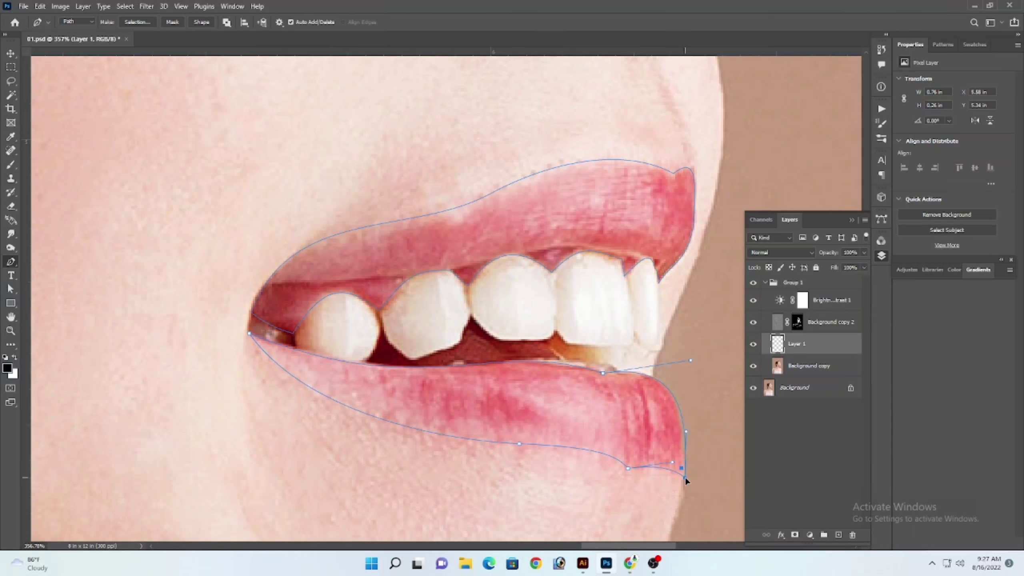
pyautogui.click(683, 441)
pyautogui.moveTo(690, 360); pyautogui.dragTo(694, 360)
# - Convert the lip paths into a new anti-aliased selection with a 0-pixel feather radius
pyautogui.scroll(-8, 506, 395)
pyautogui.press('a')
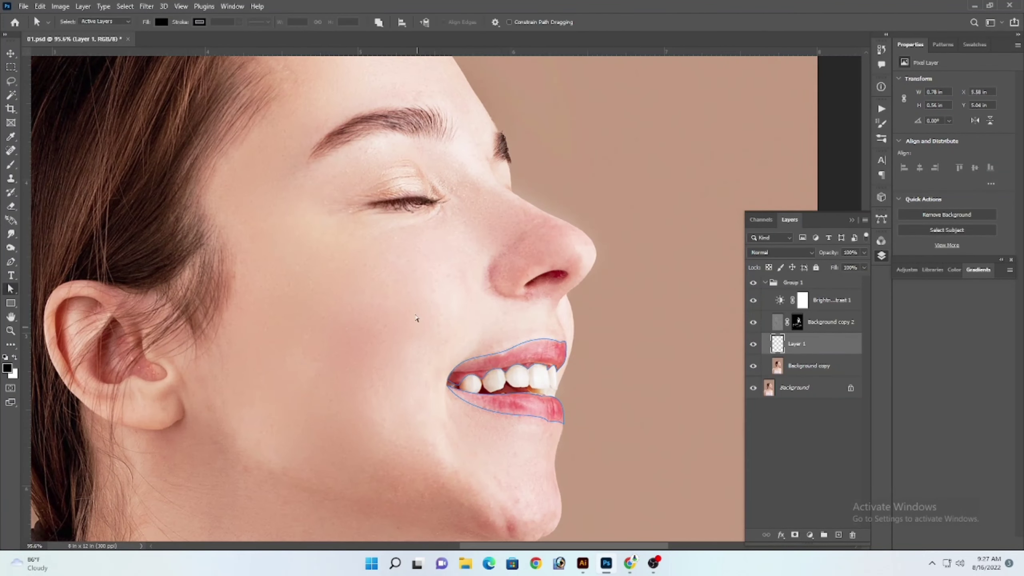
pyautogui.rightClick(511, 399)
pyautogui.click(546, 203)
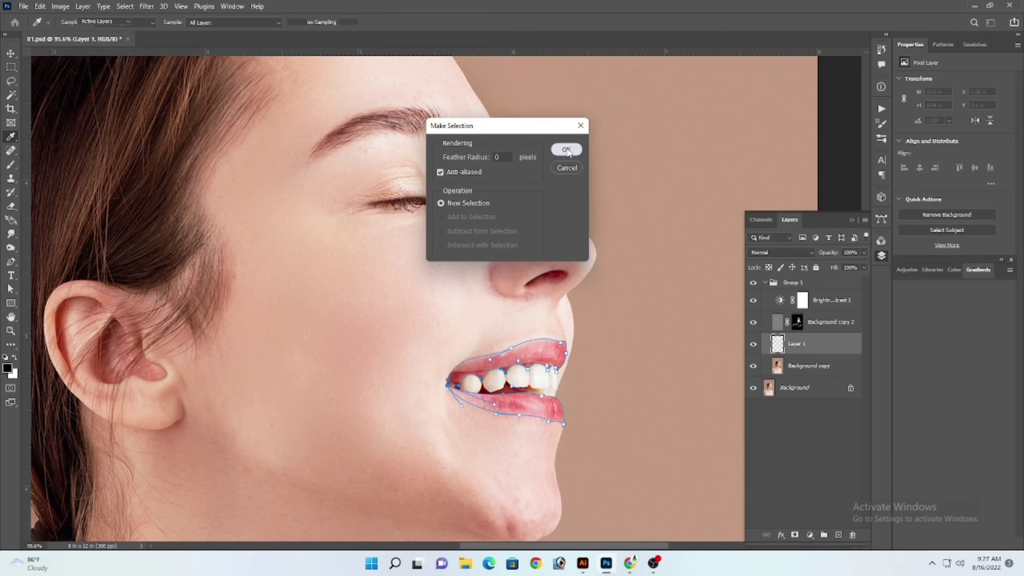
pyautogui.click(567, 150)
# - Set the foreground colour to bright red, fill the lip selection with it on Layer 1, and deselect
pyautogui.click(7, 368)
pyautogui.click(193, 153)
pyautogui.click(298, 154)
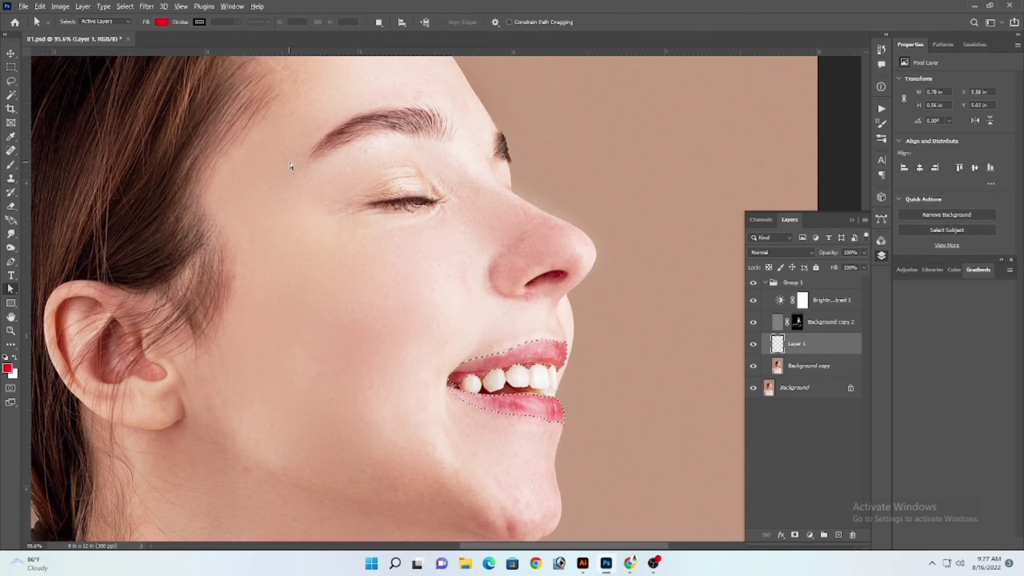
pyautogui.hotkey('alt', 'BackSpace')
pyautogui.hotkey('ctrl', 'd')
pyautogui.press('z')
pyautogui.moveTo(554, 371); pyautogui.dragTo(857, 369)
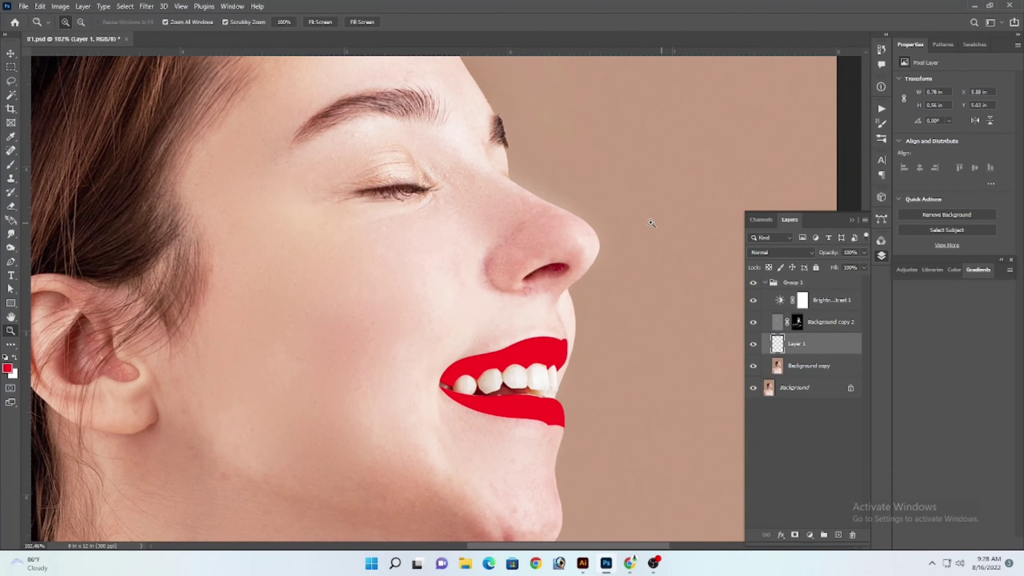
# - Set the red lip layer's blend mode to Multiply and its Fill to 39%
pyautogui.click(788, 252)
pyautogui.click(802, 289)
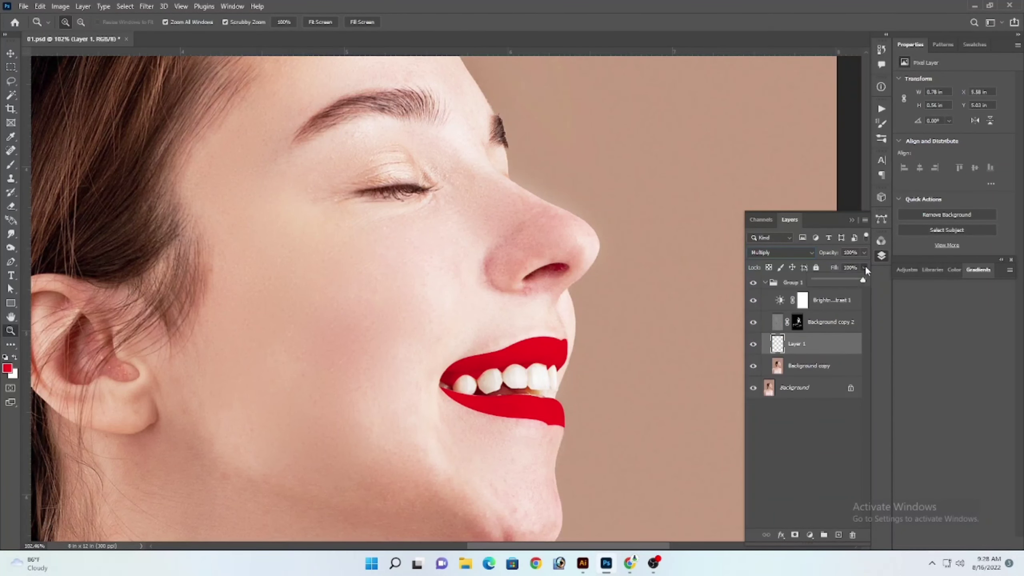
pyautogui.moveTo(866, 270); pyautogui.dragTo(834, 277)
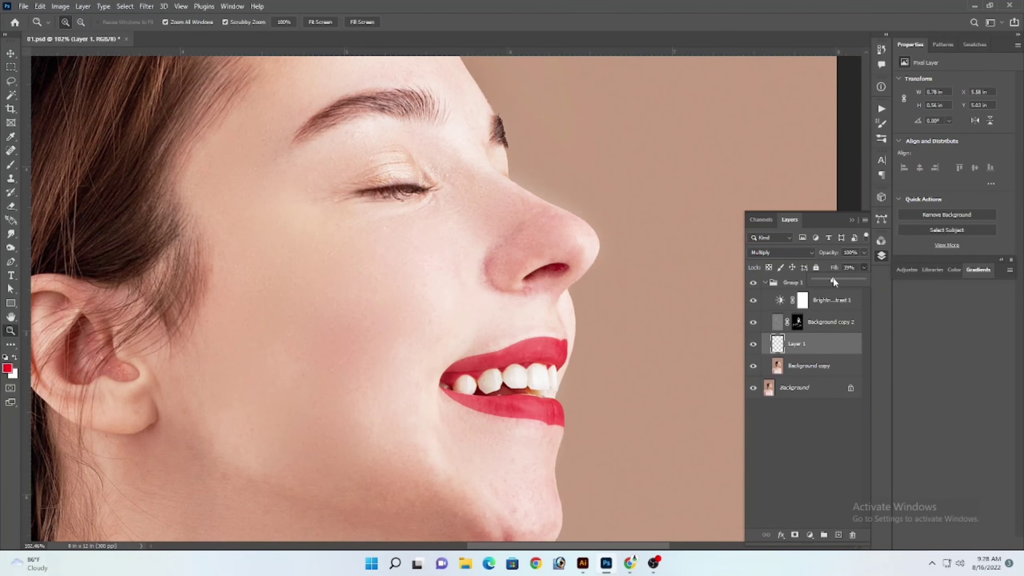
pyautogui.keyDown('ctrl'); pyautogui.click(530, 444); pyautogui.keyUp('ctrl')
pyautogui.click(786, 345)
pyautogui.hotkey('ctrl', 'z')
pyautogui.hotkey('ctrl', 'shift', 'z')
# - Apply a Gaussian Blur with a 4.3-pixel radius to the red lip layer
pyautogui.click(147, 6)
pyautogui.moveTo(159, 145)
pyautogui.click(298, 183)
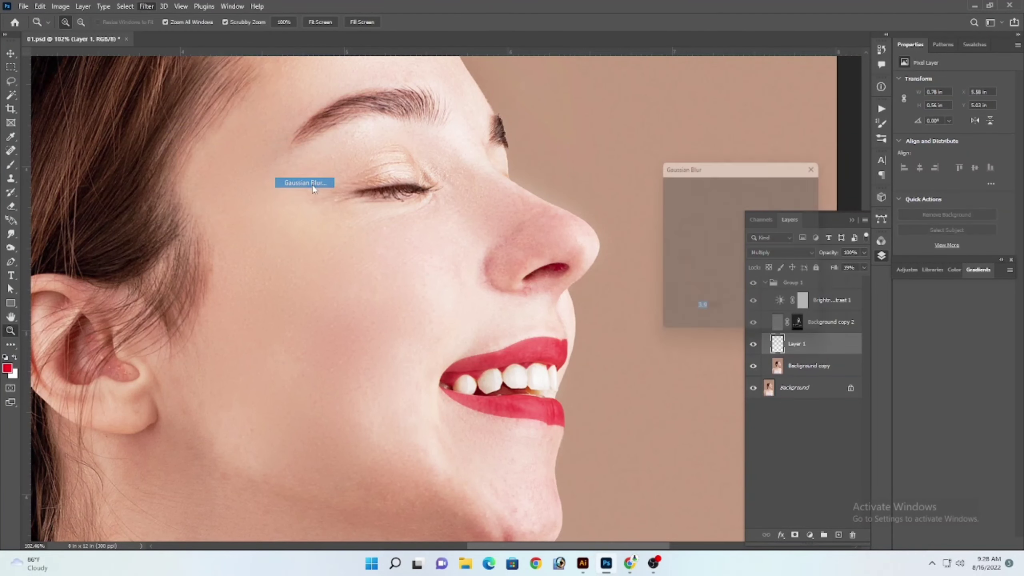
pyautogui.moveTo(689, 329); pyautogui.dragTo(692, 330)
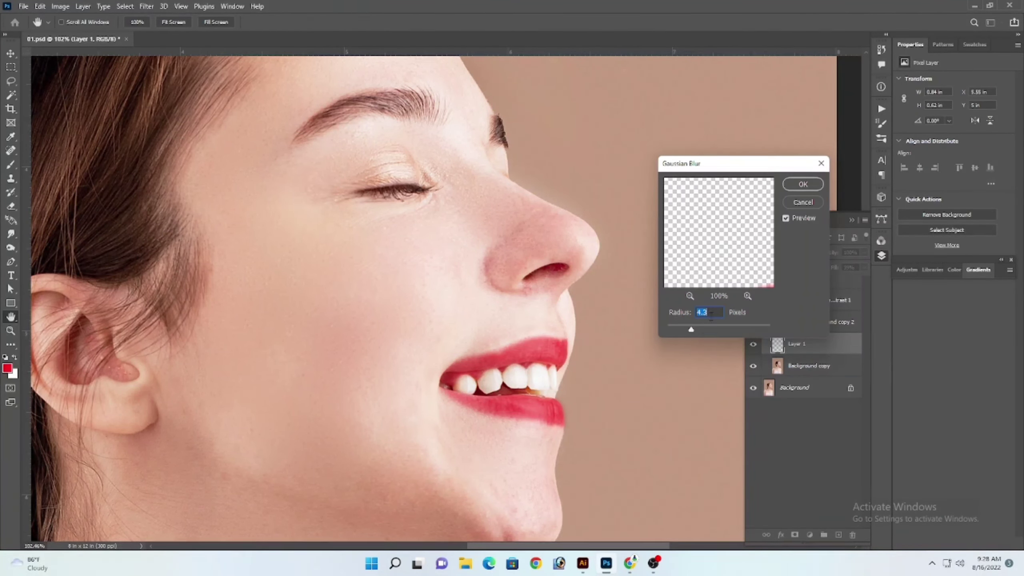
pyautogui.press('Return')
# - Examine the softened lip colour up close, and compare the whole portrait with the retouch group hidden and shown
pyautogui.press('z')
pyautogui.moveTo(550, 375); pyautogui.dragTo(518, 389)
pyautogui.moveTo(546, 430); pyautogui.dragTo(508, 334)
pyautogui.moveTo(535, 278); pyautogui.dragTo(577, 343)
pyautogui.hotkey('ctrl', '0')
pyautogui.click(764, 282)
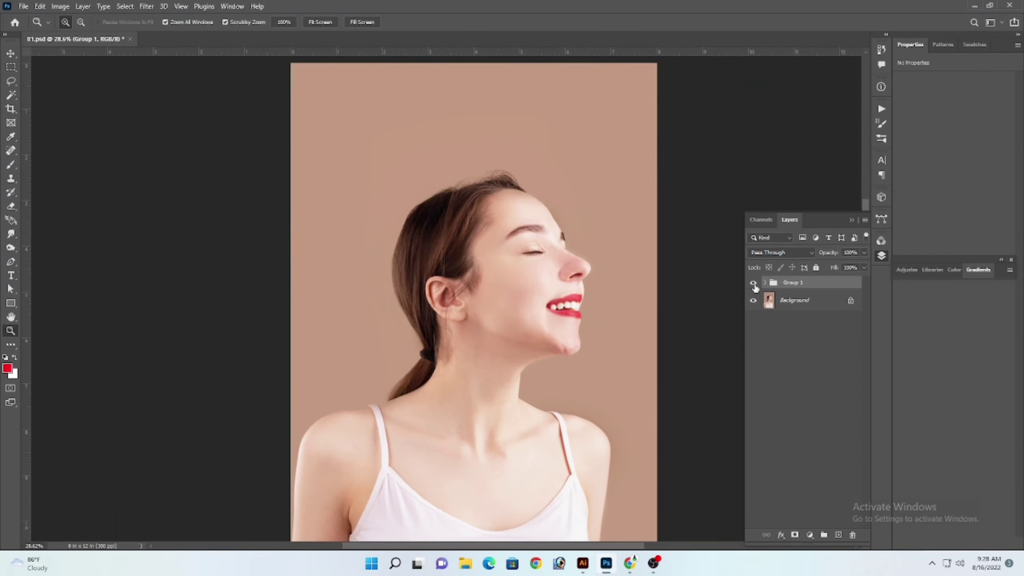
pyautogui.click(753, 283)
pyautogui.click(753, 283)
pyautogui.click(753, 282)
pyautogui.click(753, 282)
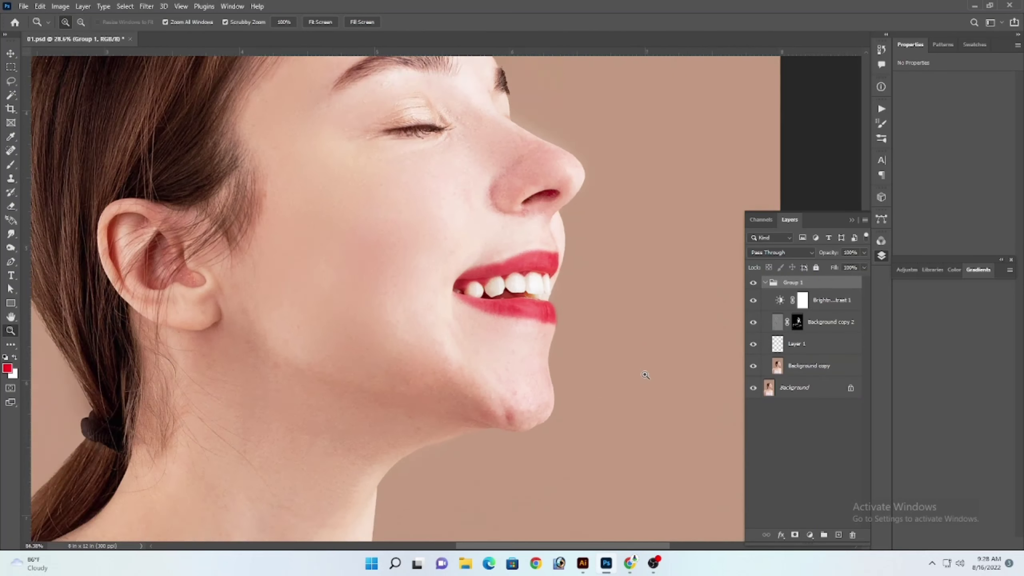
# - Lower the lip colour layer's Fill to 21% and collapse the group
pyautogui.moveTo(832, 280); pyautogui.dragTo(825, 281)
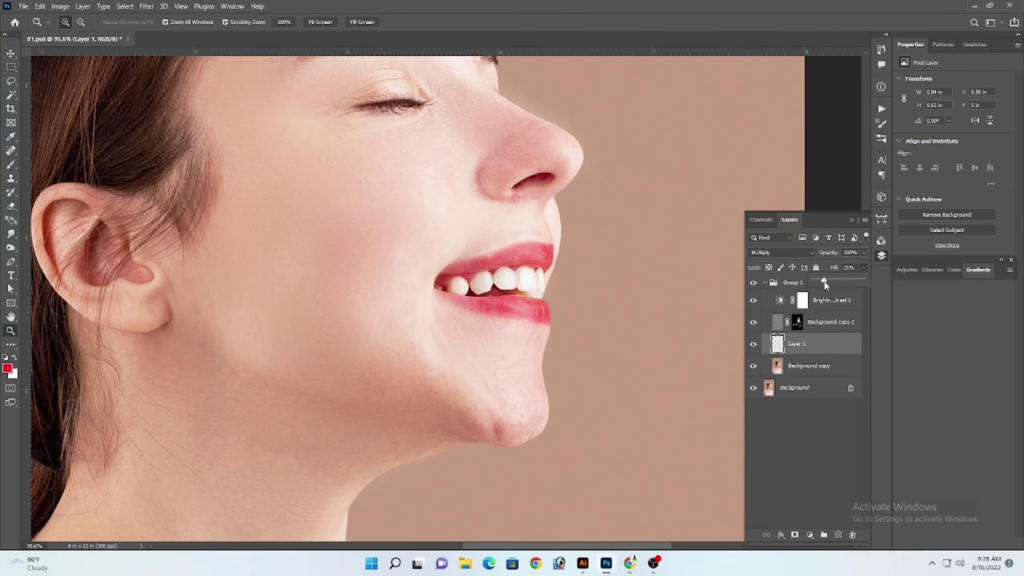
pyautogui.click(765, 283)
pyautogui.moveTo(517, 346); pyautogui.dragTo(393, 323)
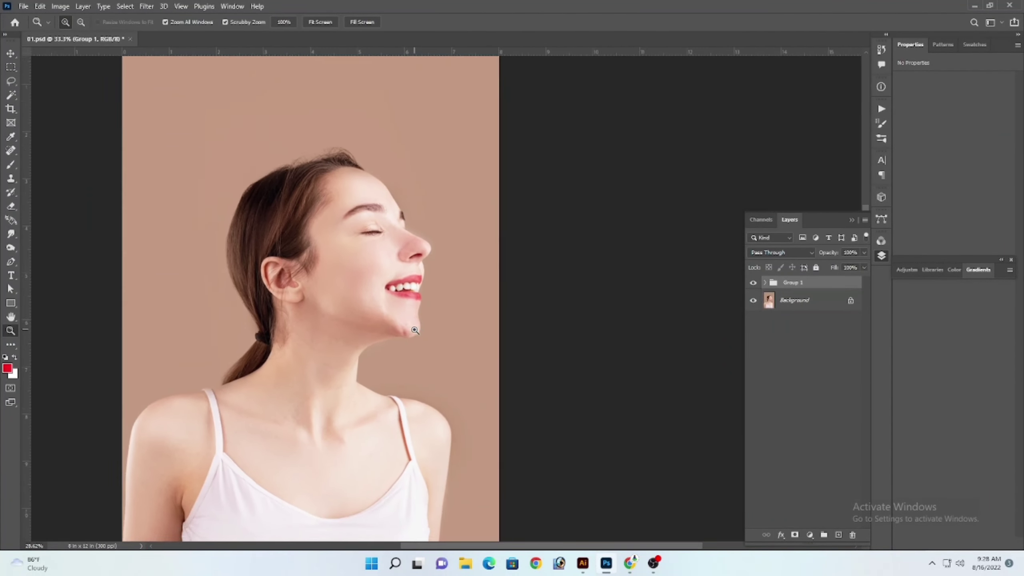
# - Compare the original and the finished retouch at full-portrait view by repeatedly hiding and showing Group 1
pyautogui.click(753, 283)
pyautogui.click(753, 283)
pyautogui.click(753, 282)
pyautogui.click(753, 283)
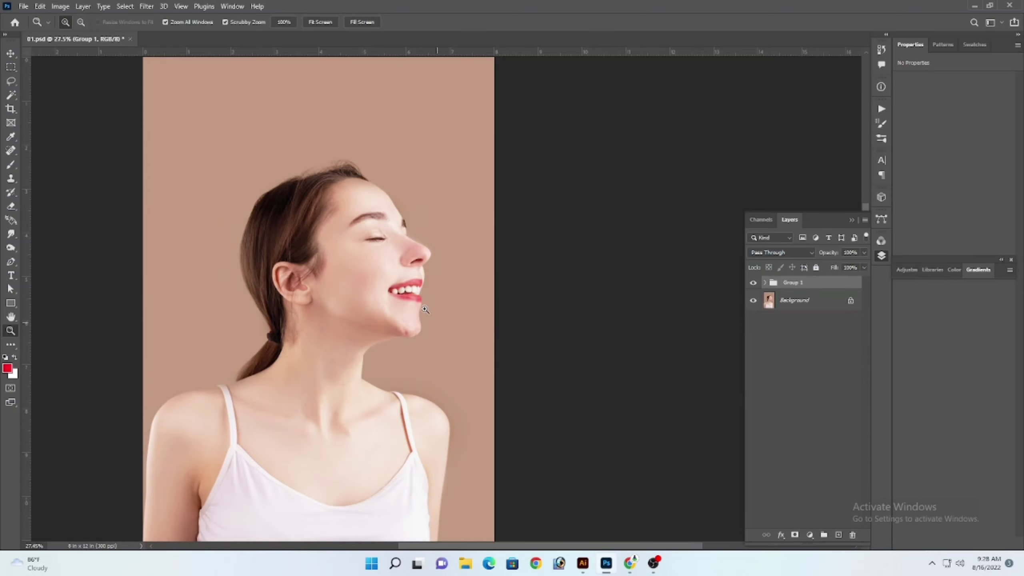
pyautogui.moveTo(392, 288); pyautogui.dragTo(395, 338)
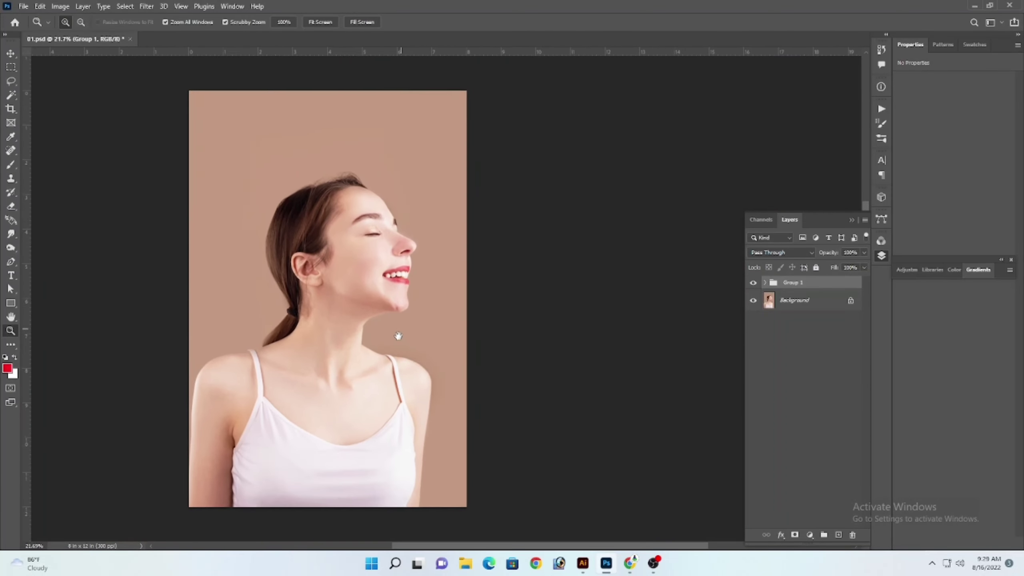
pyautogui.click(753, 283)
pyautogui.click(753, 282)
pyautogui.click(753, 283)
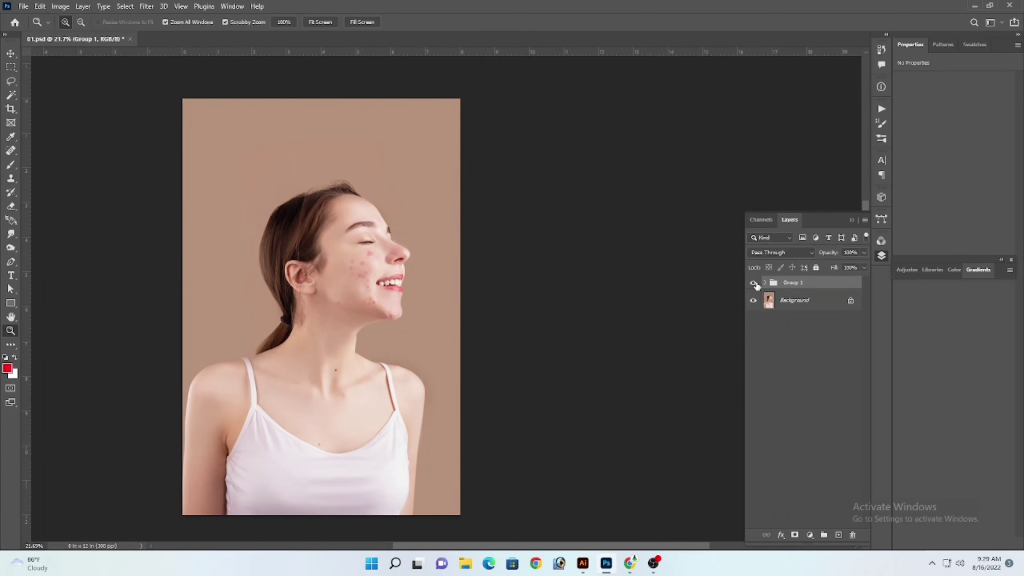
pyautogui.click(753, 283)
pyautogui.click(753, 282)
pyautogui.click(753, 282)
pyautogui.click(753, 283)
pyautogui.click(753, 282)
# - Save the retouched document with the group visible
pyautogui.moveTo(670, 342); pyautogui.dragTo(594, 361)
pyautogui.hotkey('ctrl', 's')
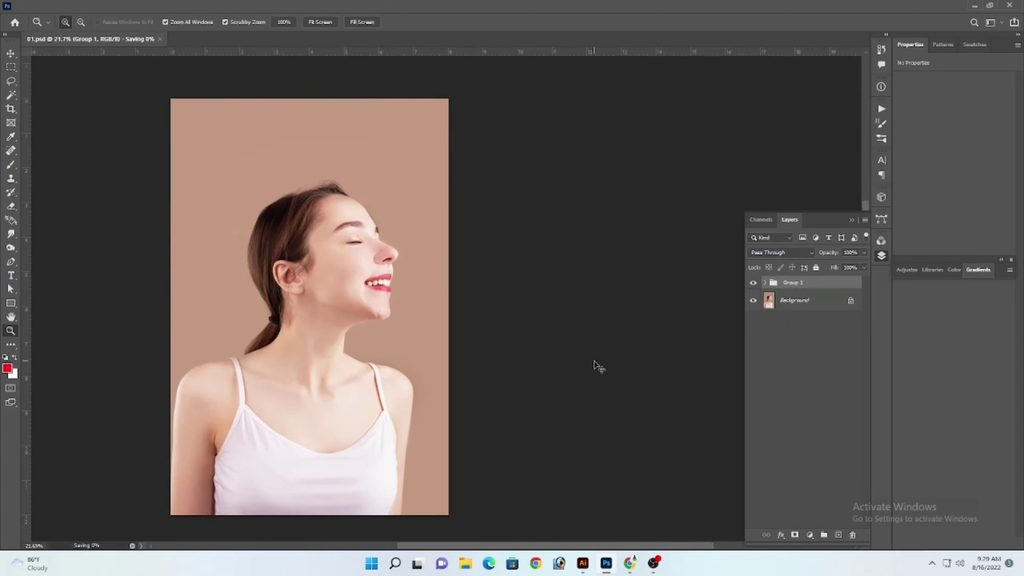